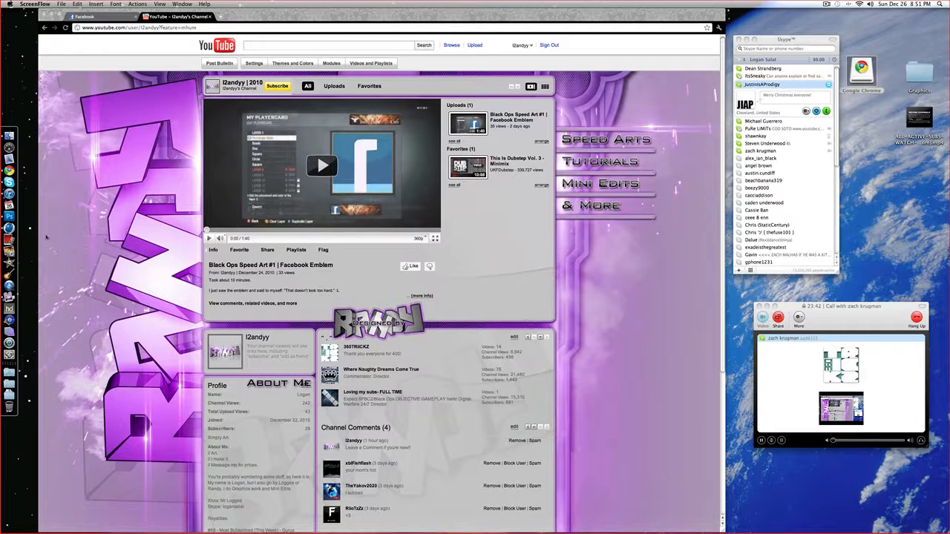
Switch to Cinema 4D, add a MoText object and set its text to the channel owner's first name.
left_click(9, 227)
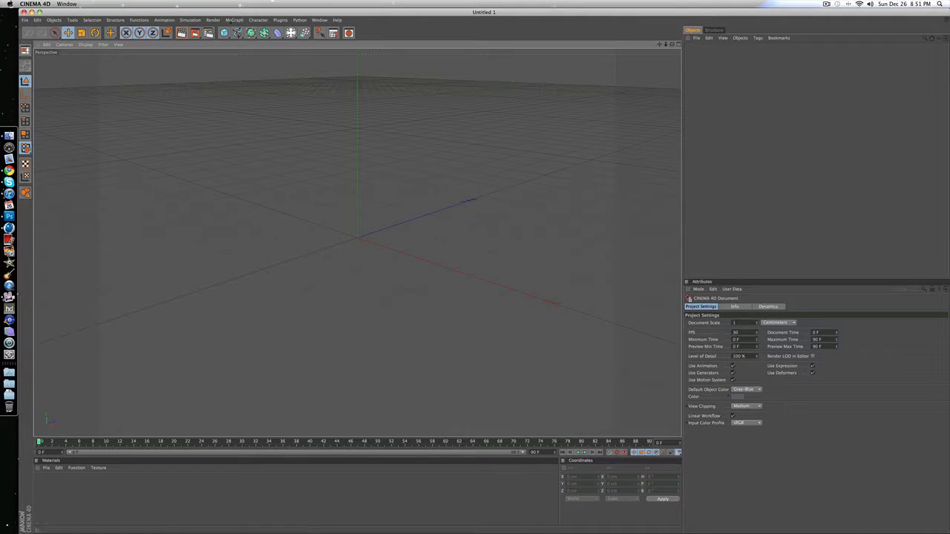
left_click(233, 19)
left_click(245, 102)
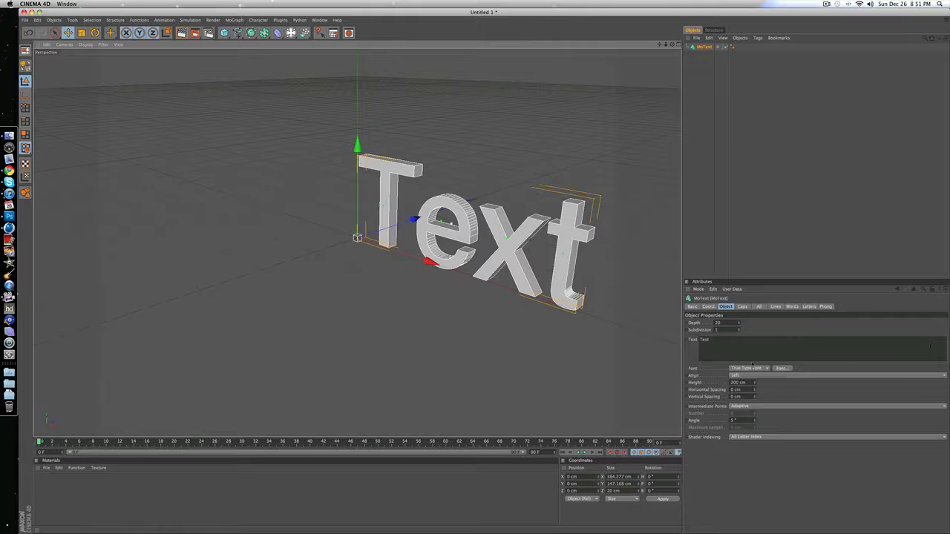
left_click_drag(722, 341, 669, 328)
type("Rainb")
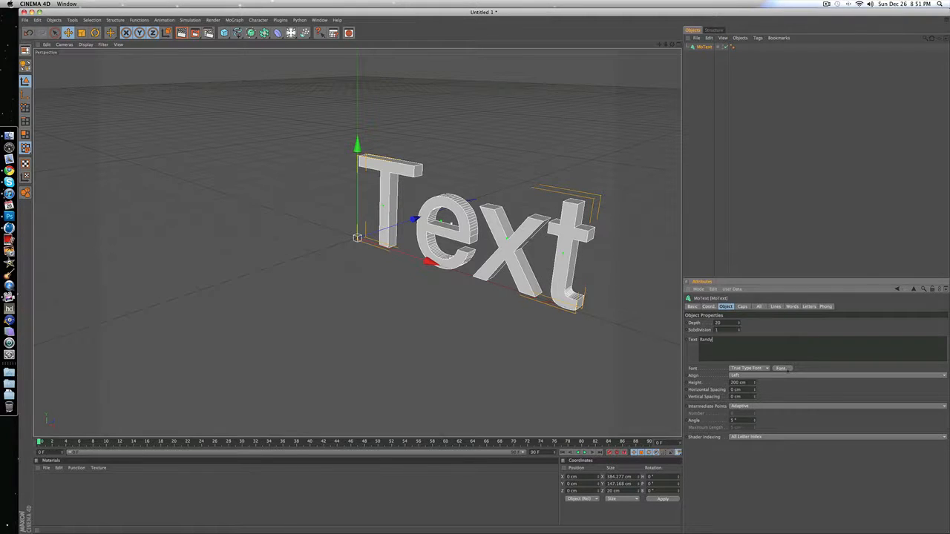
Change the MoText font to Rufa and set its extrusion depth to 103.
left_click(782, 368)
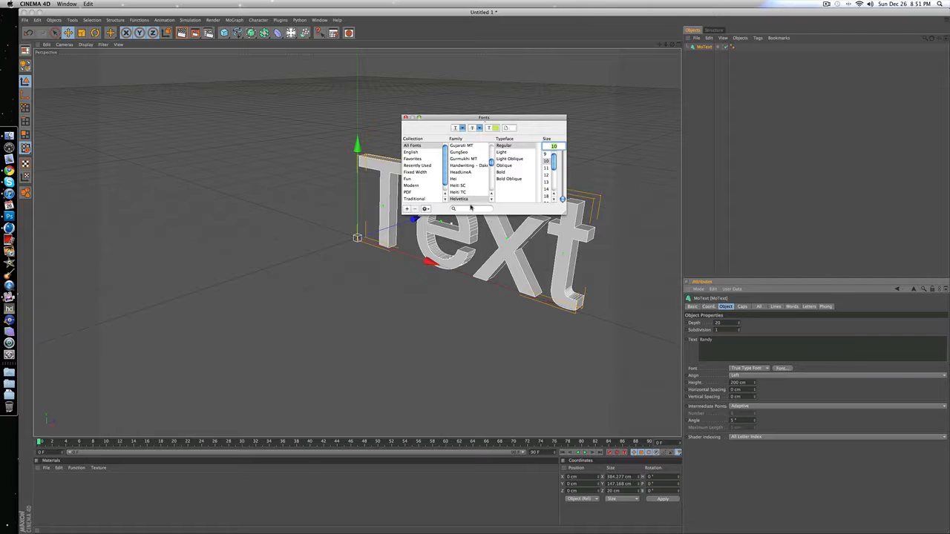
left_click(472, 208)
type("rufa")
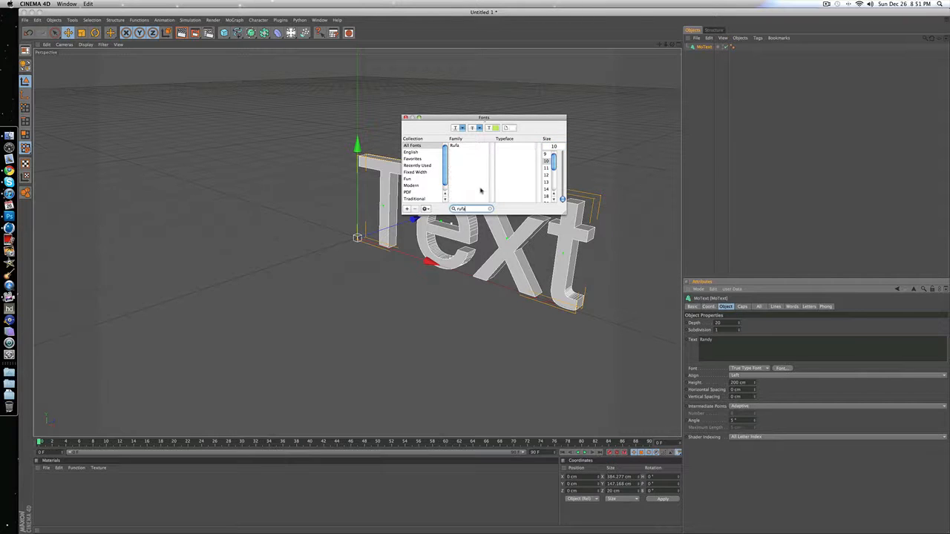
left_click(466, 146)
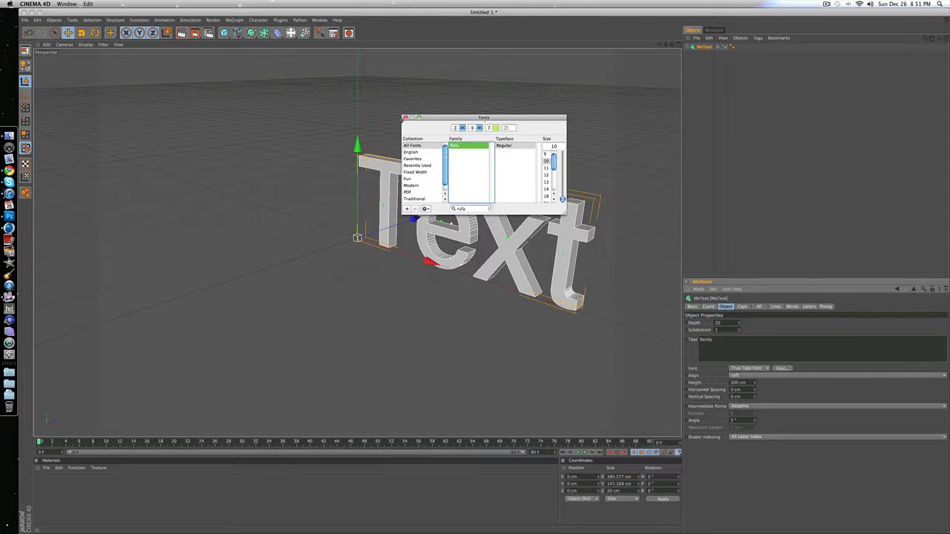
left_click(405, 118)
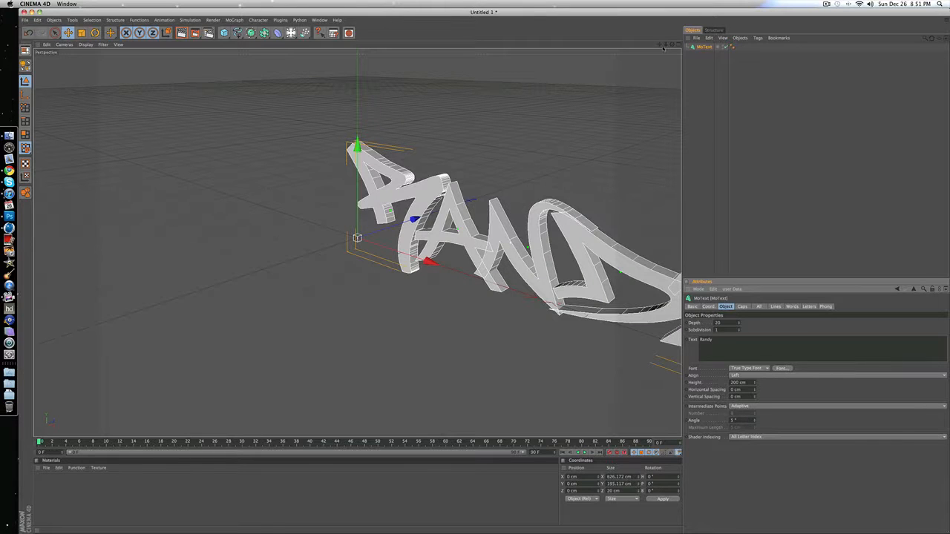
left_click_drag(660, 44, 688, 38)
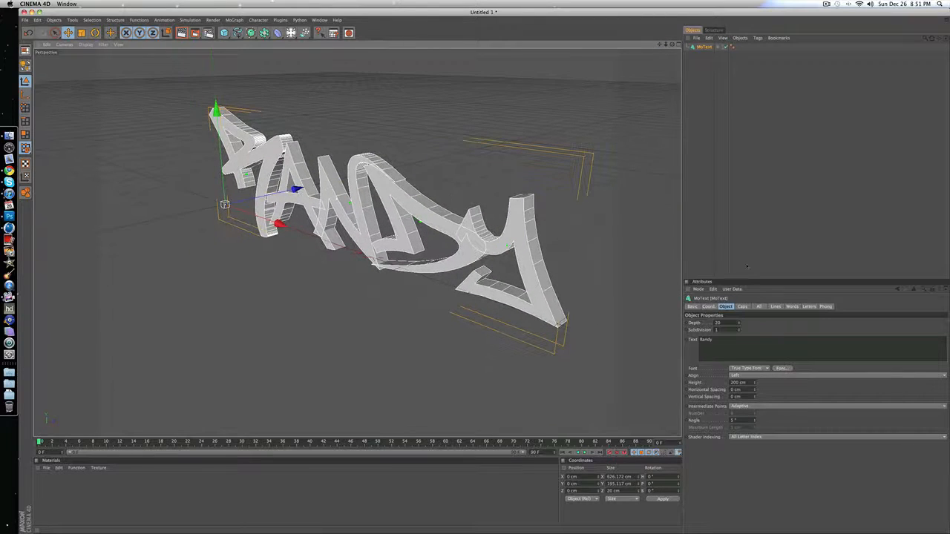
left_click_drag(740, 324, 777, 309)
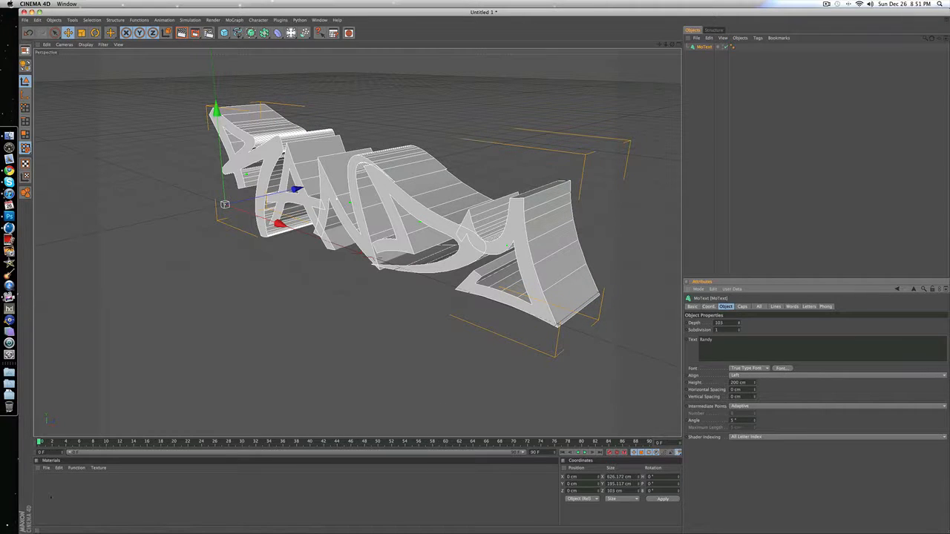
Create a new material and set its color to gold, R 189, G 156, B 26.
double_click(52, 494)
double_click(41, 482)
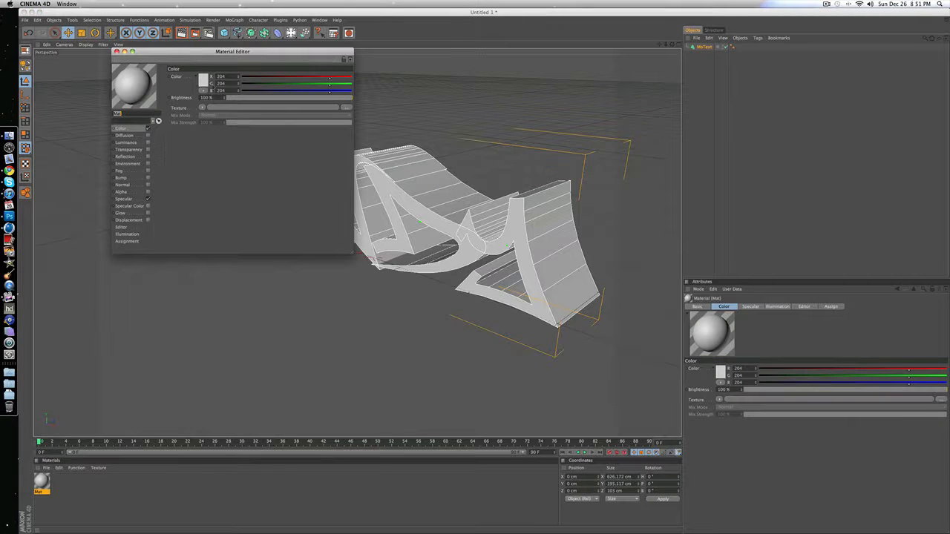
left_click(203, 80)
left_click(203, 60)
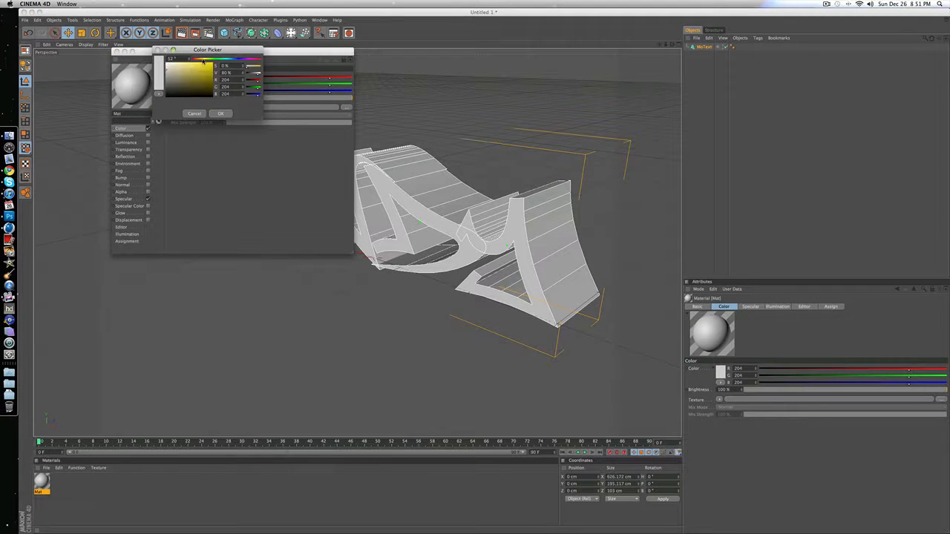
left_click_drag(203, 77, 207, 72)
left_click(202, 59)
left_click(220, 113)
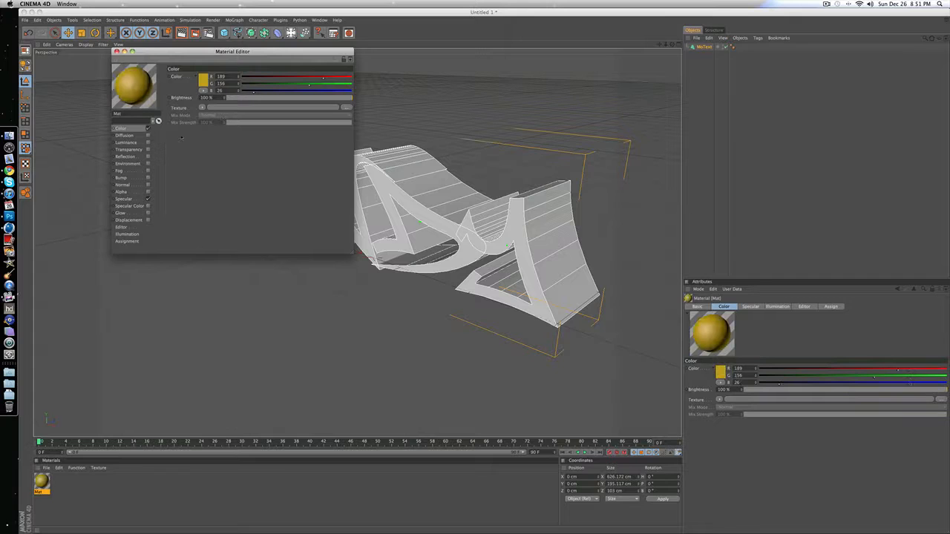
Enable reflection on the gold material and set the reflection brightness to 20%.
left_click(134, 157)
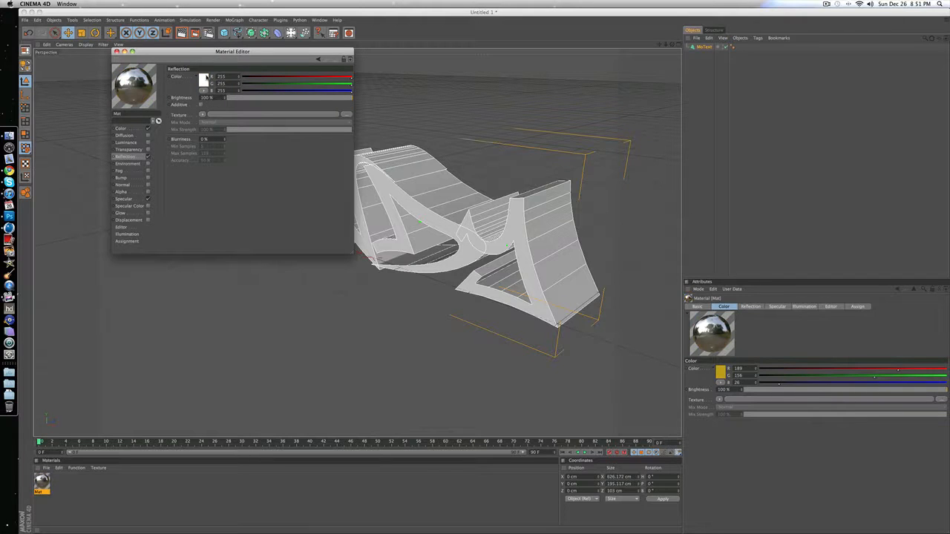
left_click(205, 79)
left_click(219, 106)
left_click_drag(262, 99, 252, 99)
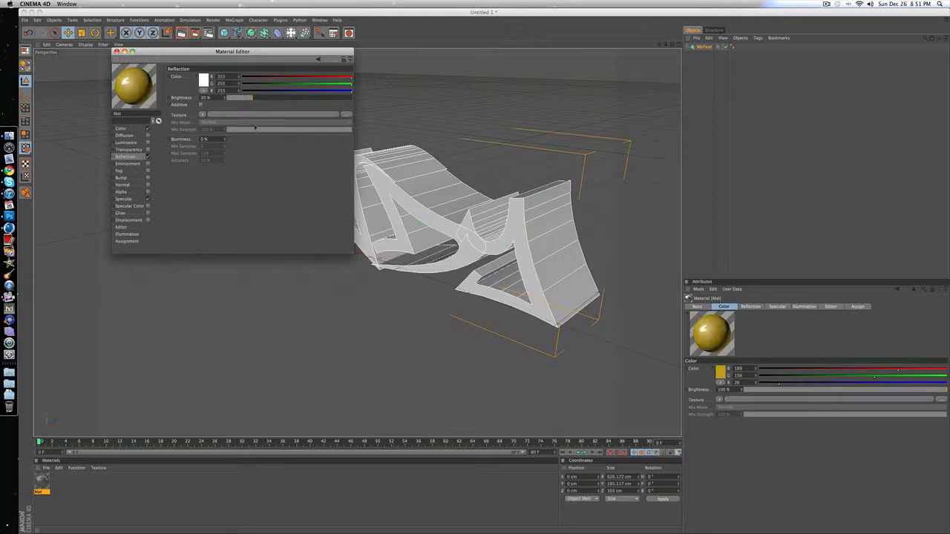
Add a Fresnel texture to the reflection at 40% mix strength and apply the gold material to the 3D text.
left_click(202, 115)
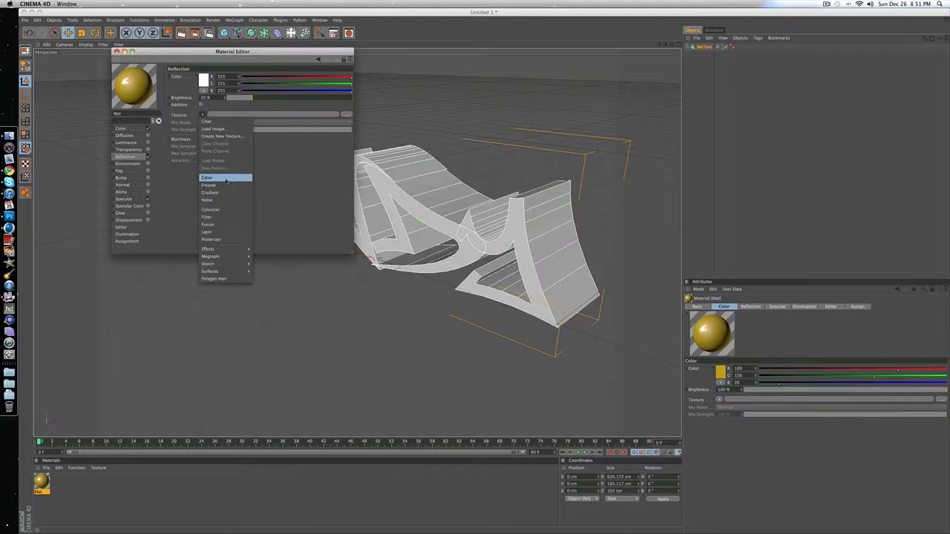
left_click(215, 186)
left_click(281, 152)
left_click_drag(280, 152, 277, 152)
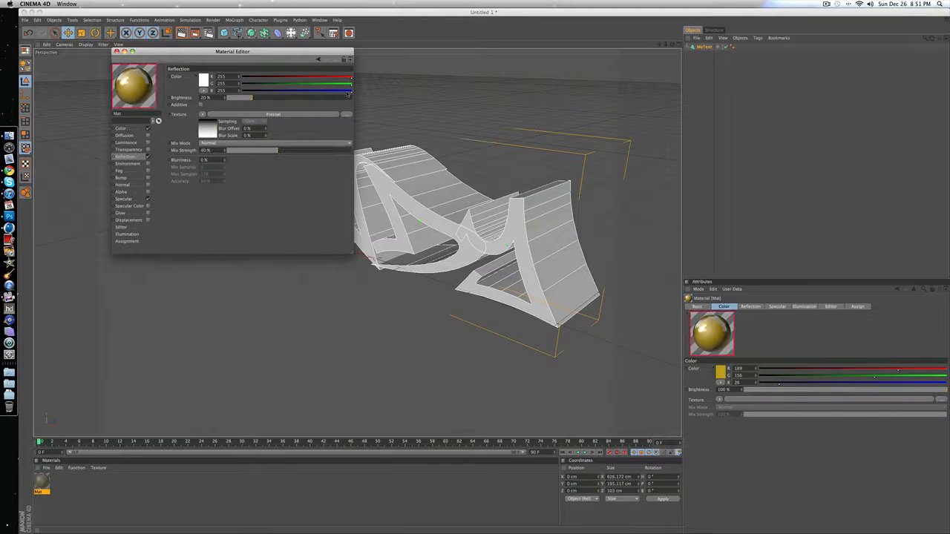
left_click(117, 51)
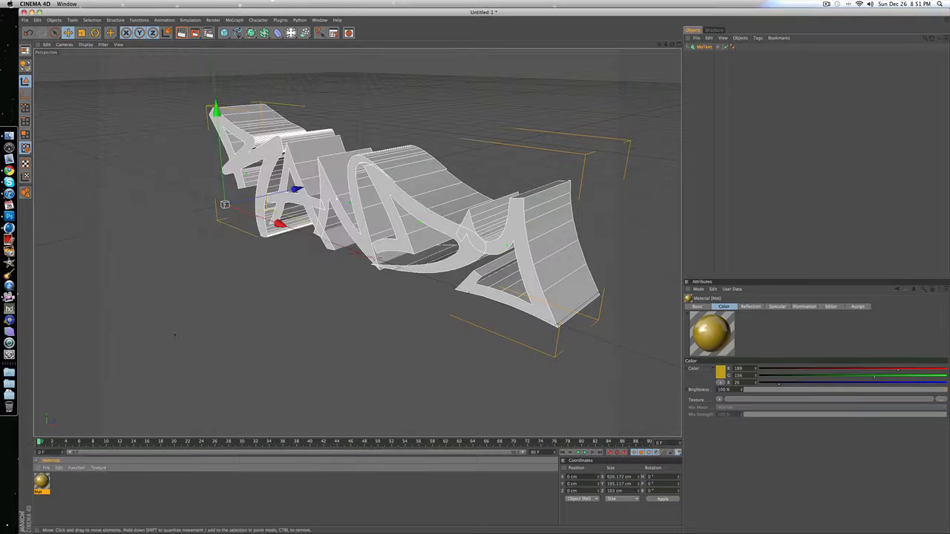
left_click_drag(343, 305, 406, 218)
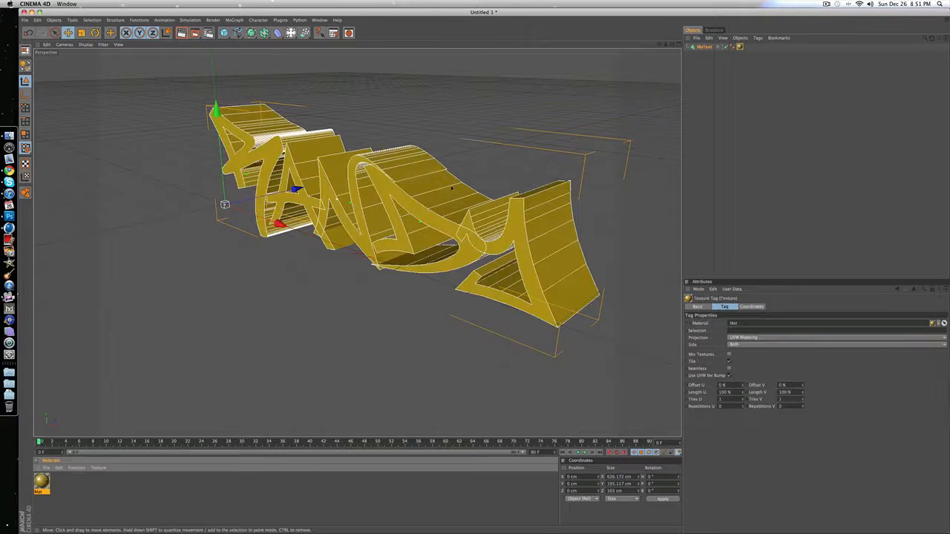
Add a light and move it in front of the text, to about X 301 cm and Z -81 cm.
mouse_move(673, 44)
left_mouse_down()
mouse_move(646, 47)
mouse_move(705, 22)
mouse_move(674, 44)
left_mouse_up()
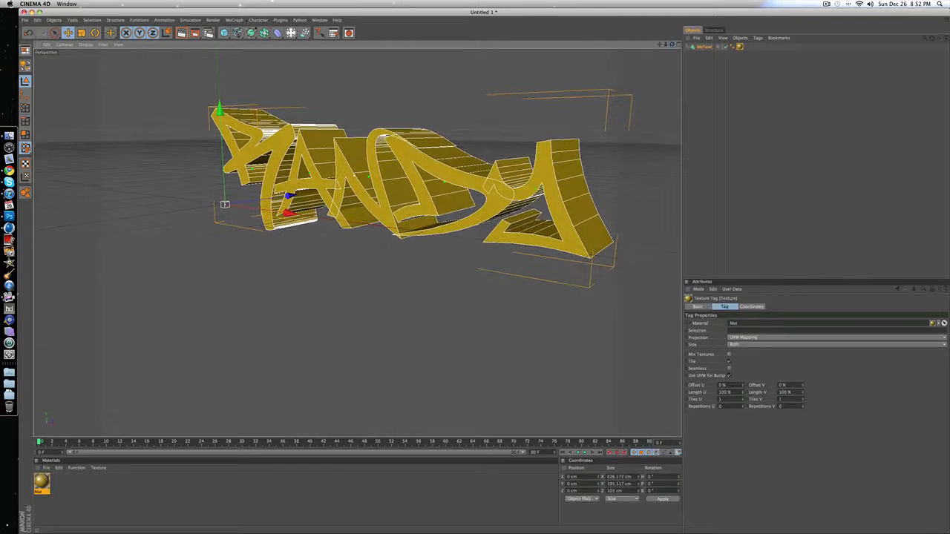
left_click(290, 33)
left_click(301, 39)
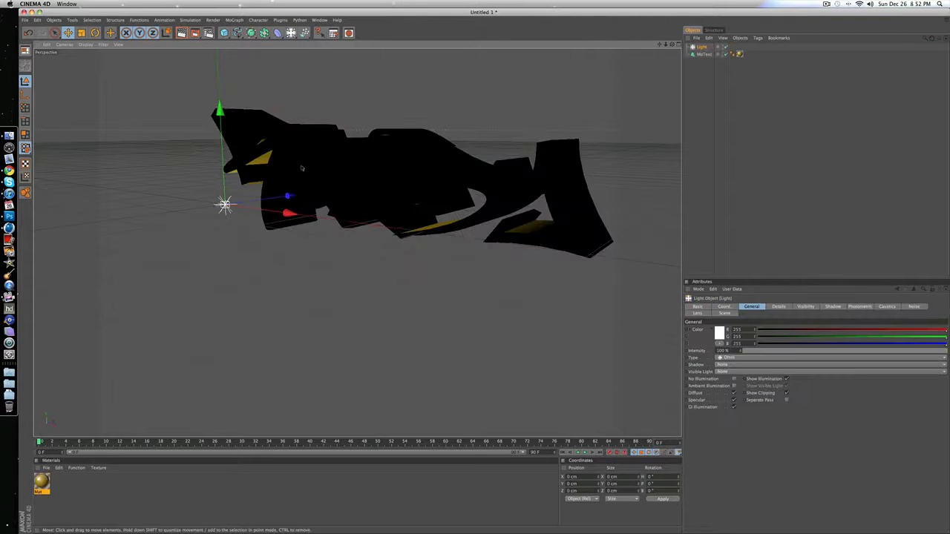
left_click_drag(293, 197, 401, 243)
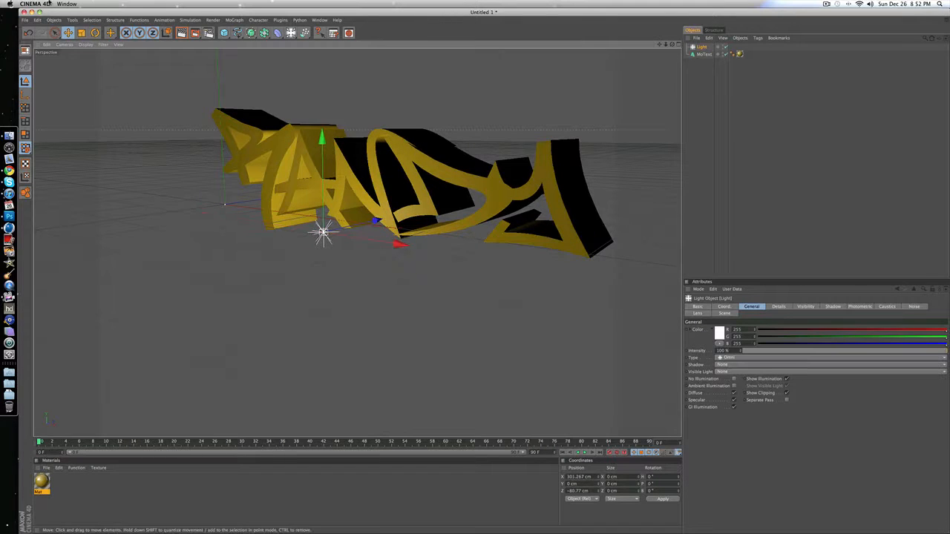
Render the active view from two angles to check how the light falls on the text.
left_click(181, 32)
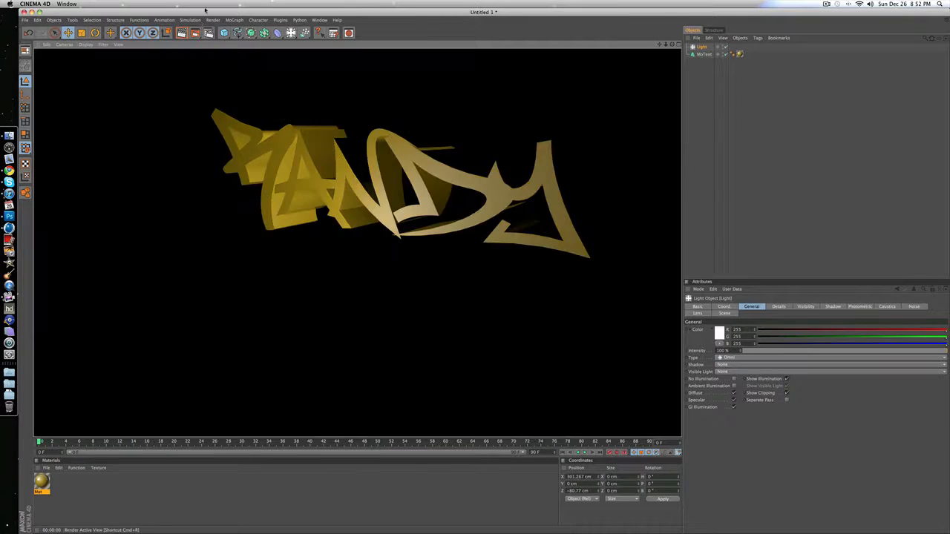
left_click_drag(672, 45, 672, 45)
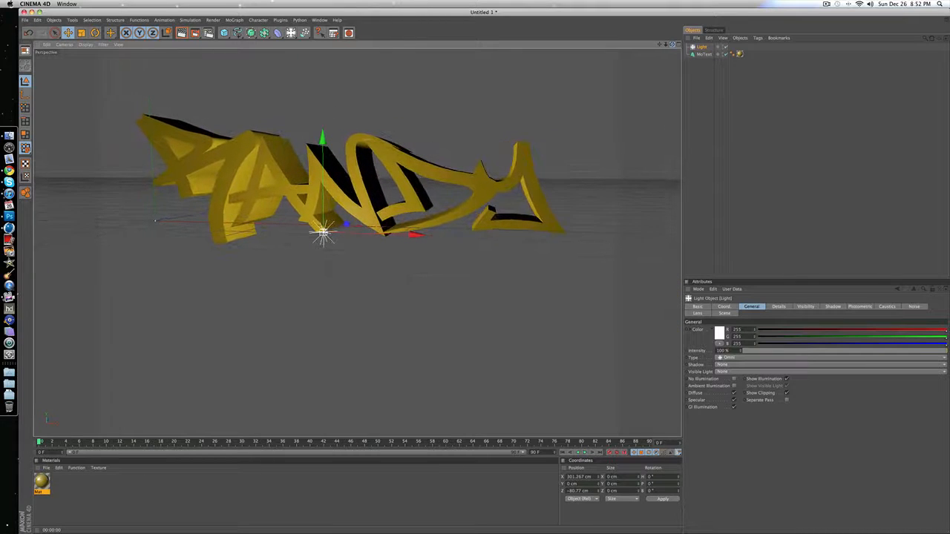
left_click(182, 33)
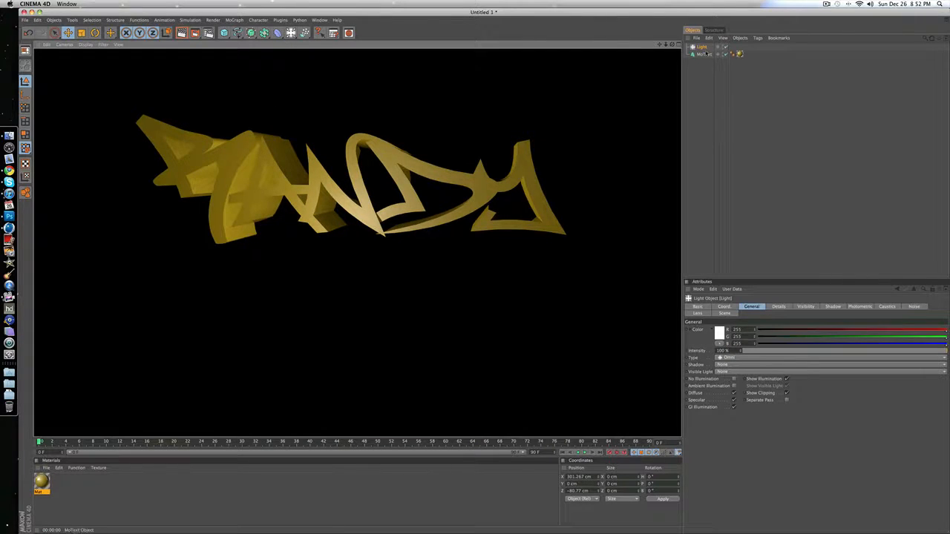
Move the light farther in front of the text, to about X 287 cm and Z -208 cm.
left_click(702, 47)
mouse_move(414, 235)
left_mouse_down()
mouse_move(303, 235)
mouse_move(401, 235)
left_mouse_up()
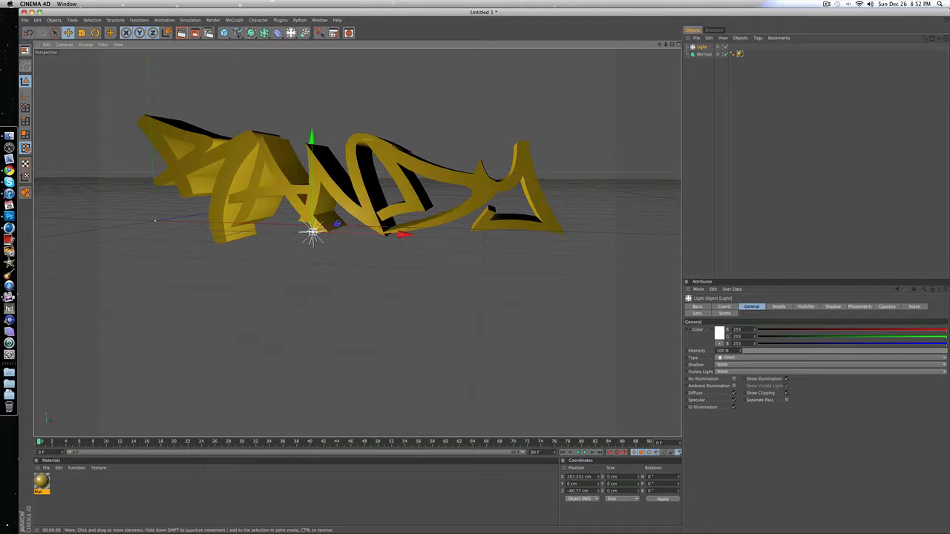
left_click_drag(340, 224, 303, 235)
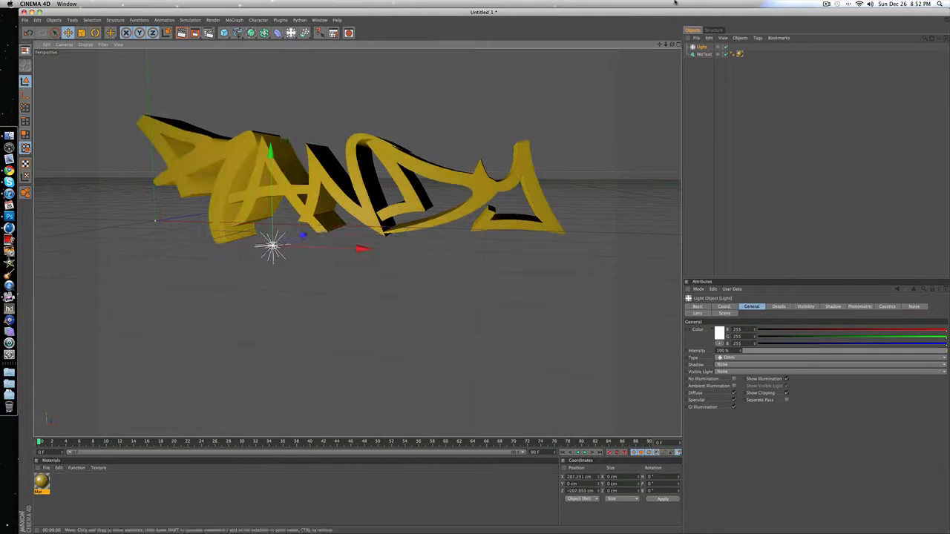
Frame the text from a more frontal angle and render the view to check the repositioned light.
left_click(713, 47)
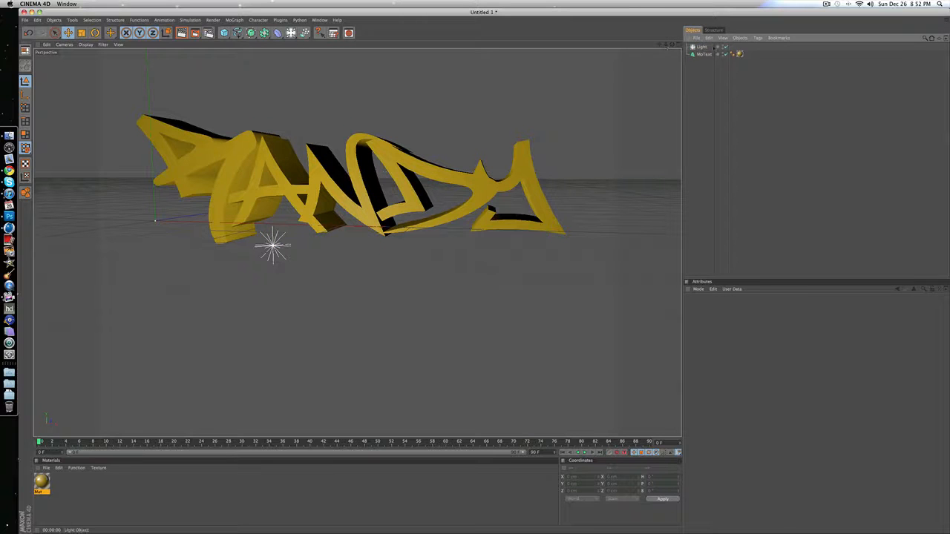
left_click(703, 47)
left_click_drag(672, 46, 657, 46)
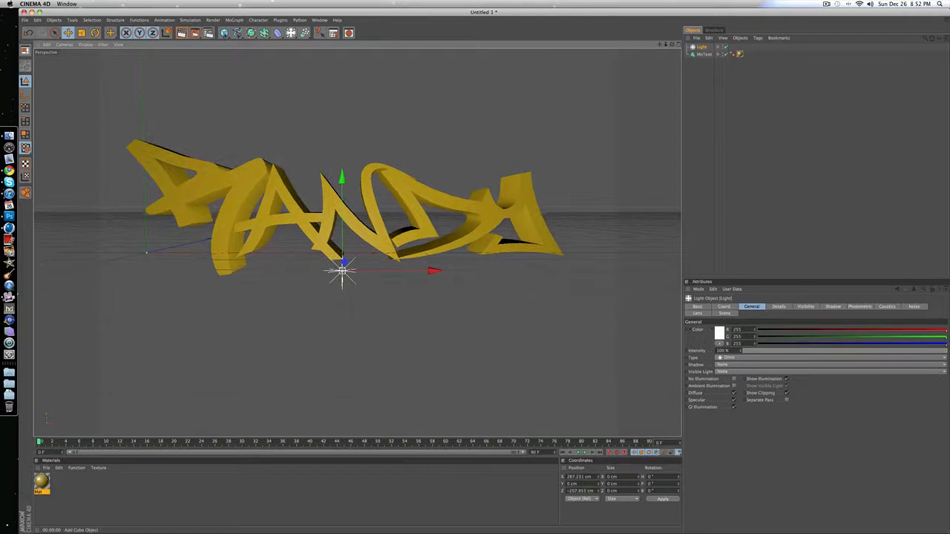
left_click(181, 34)
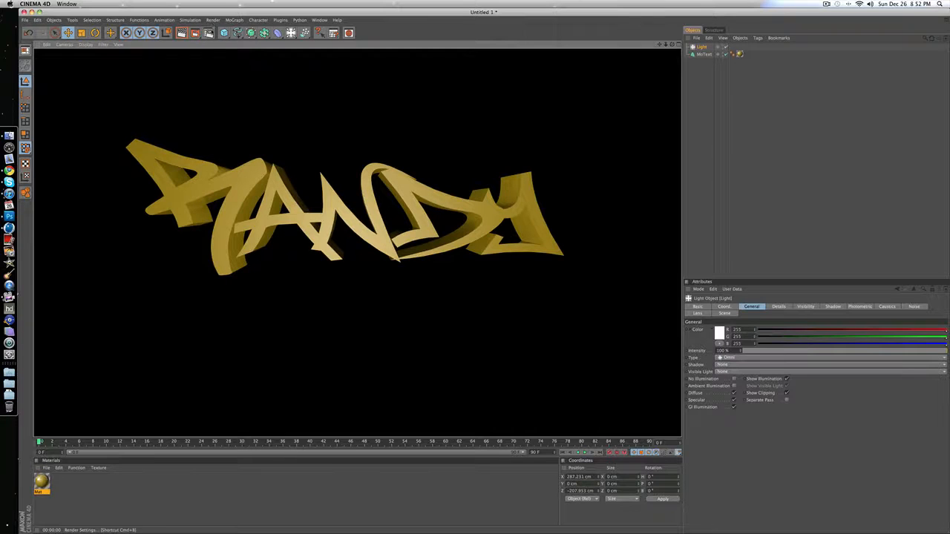
Set the render output size to 1280 by 720 pixels with the HDTV (16:9) film aspect.
left_click(208, 33)
left_click(93, 34)
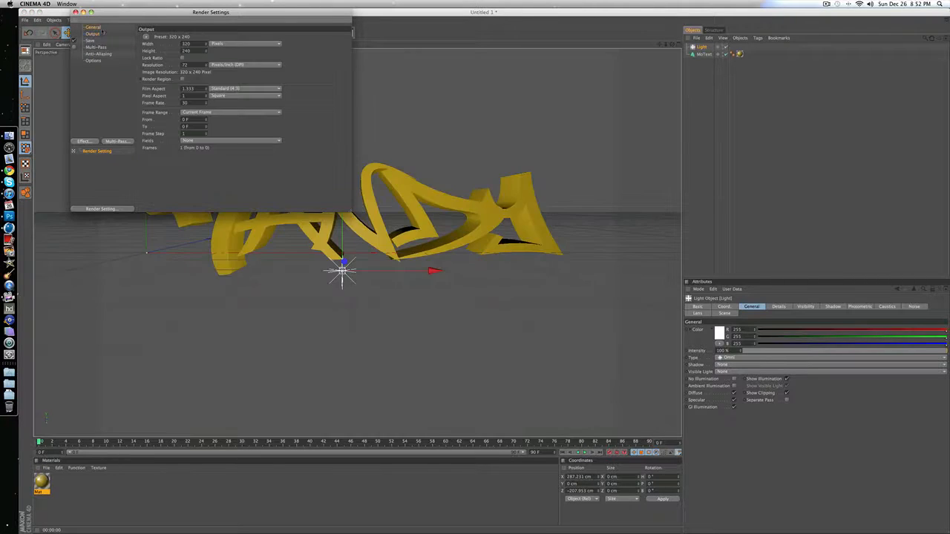
left_click(95, 27)
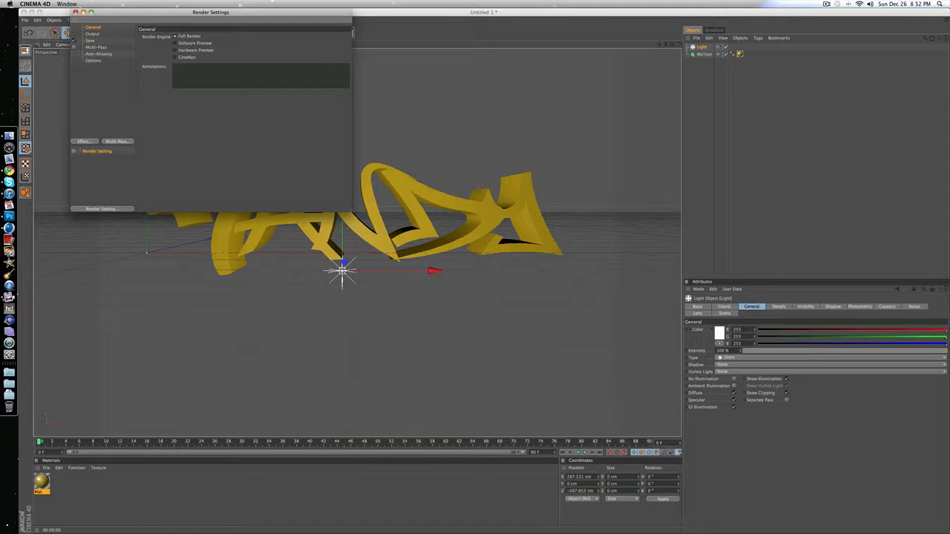
left_click(95, 34)
left_click(205, 46)
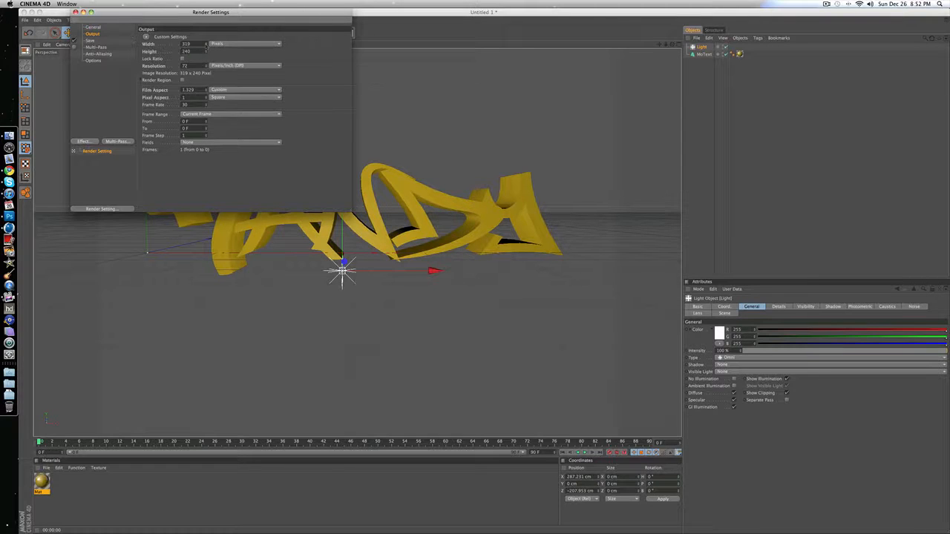
double_click(189, 44)
type("1280")
key("Tab")
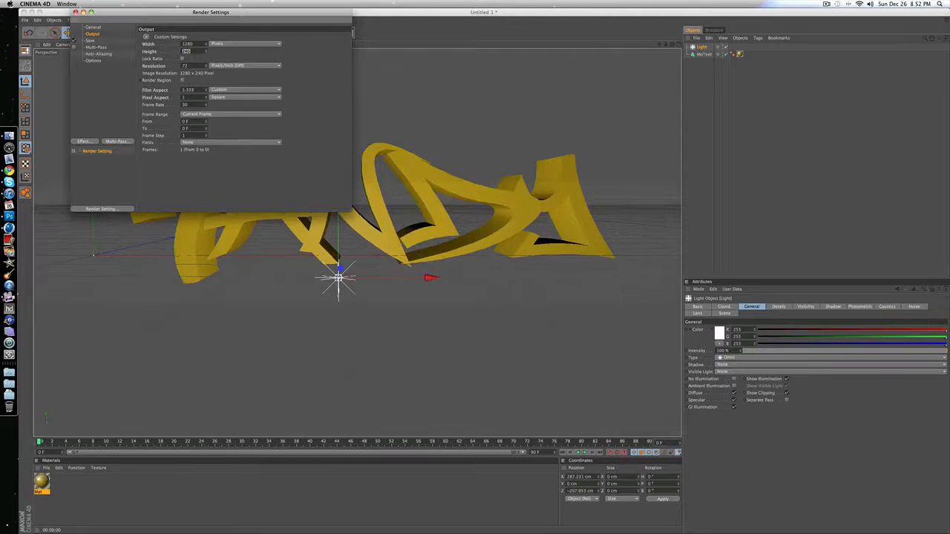
type("7")
left_click(245, 90)
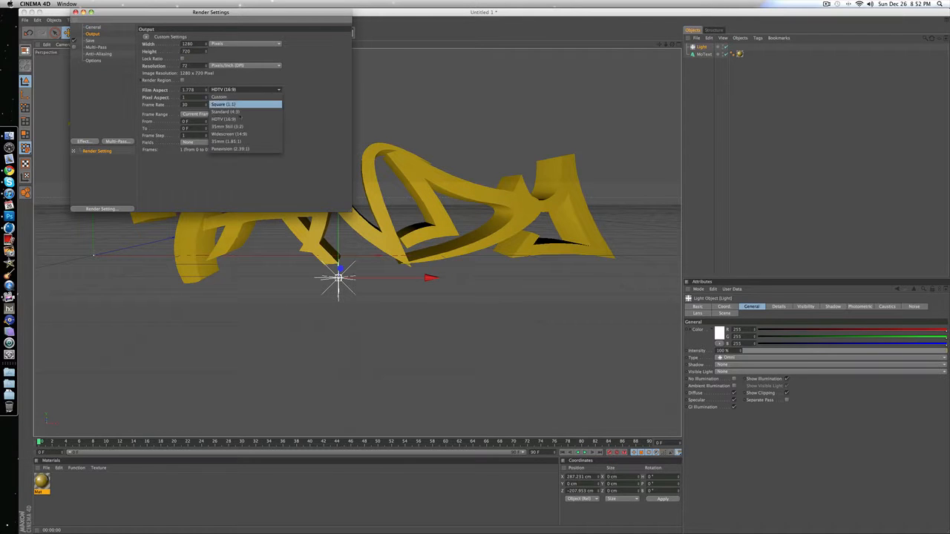
left_click(244, 120)
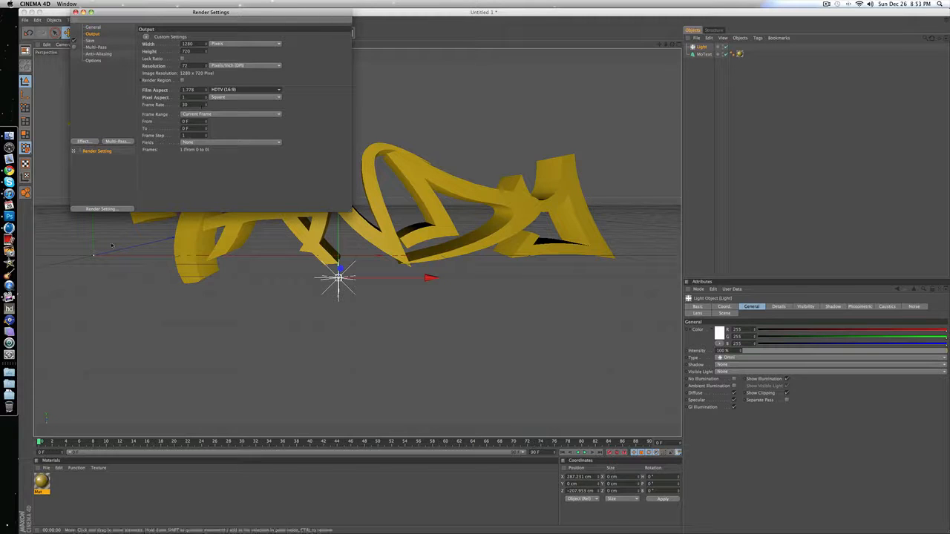
Set the render's save format to QuickTime: Portable Network Graphics Image and enable the alpha channel.
left_click(90, 40)
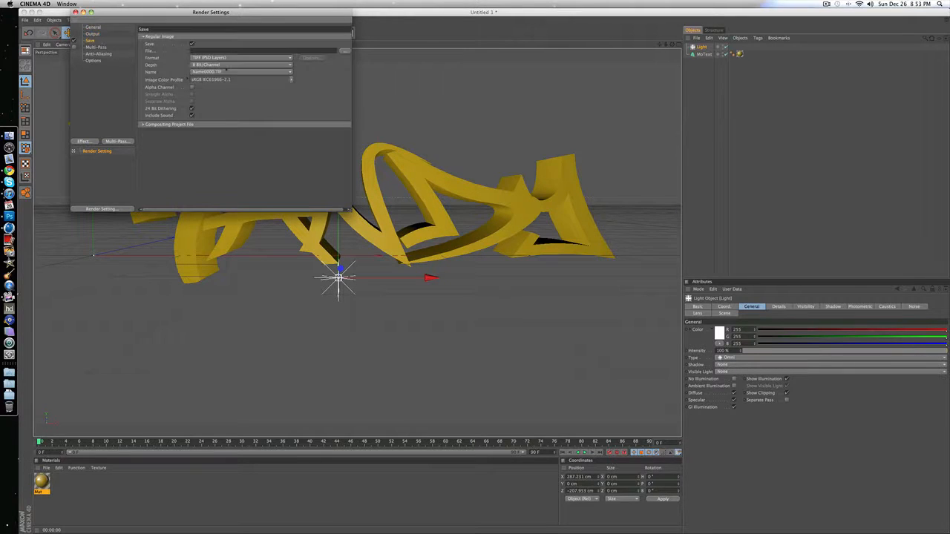
left_click(237, 57)
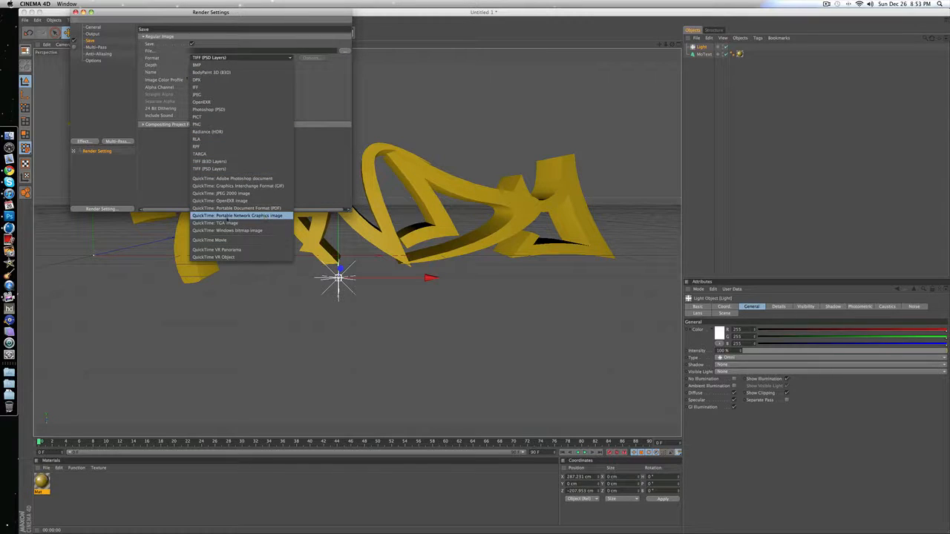
left_click(233, 217)
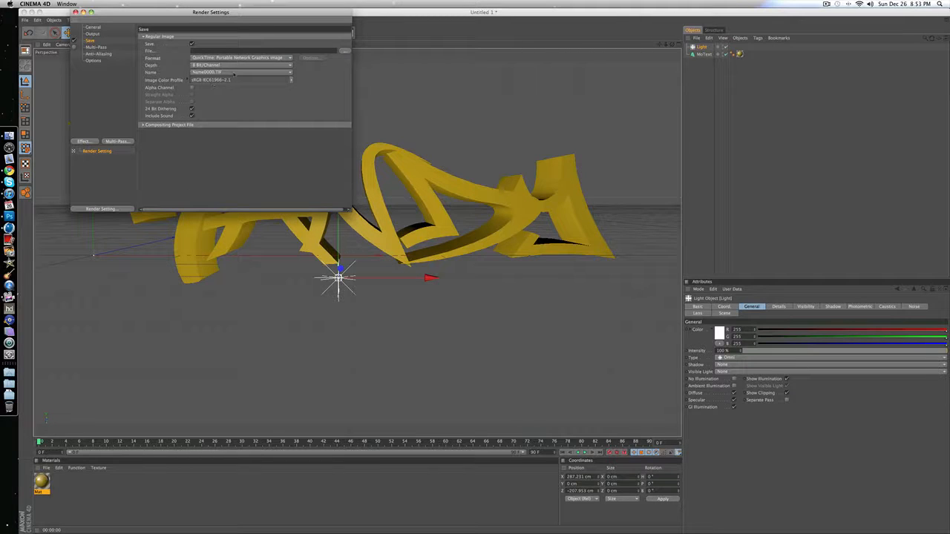
left_click(192, 88)
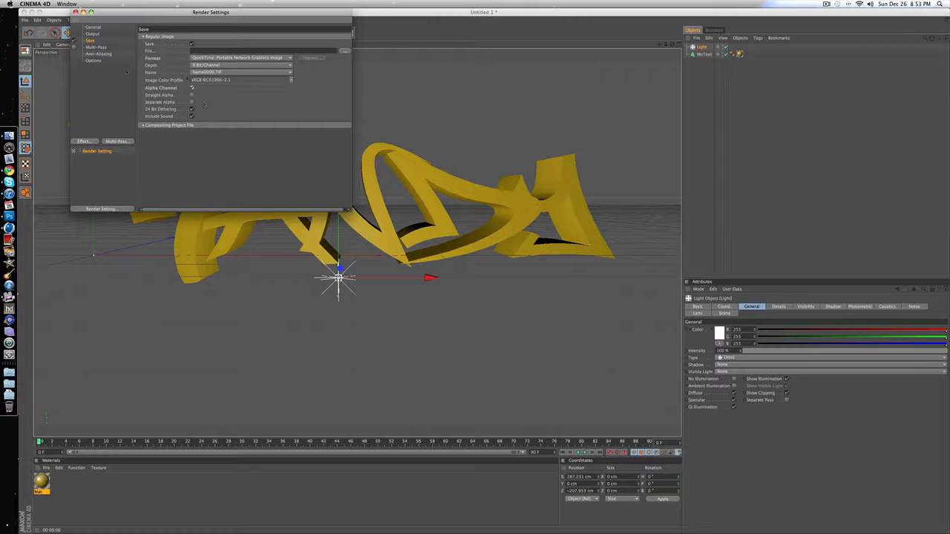
Set the render's anti-aliasing to Best and bring up the general render options.
left_click(98, 47)
left_click(111, 53)
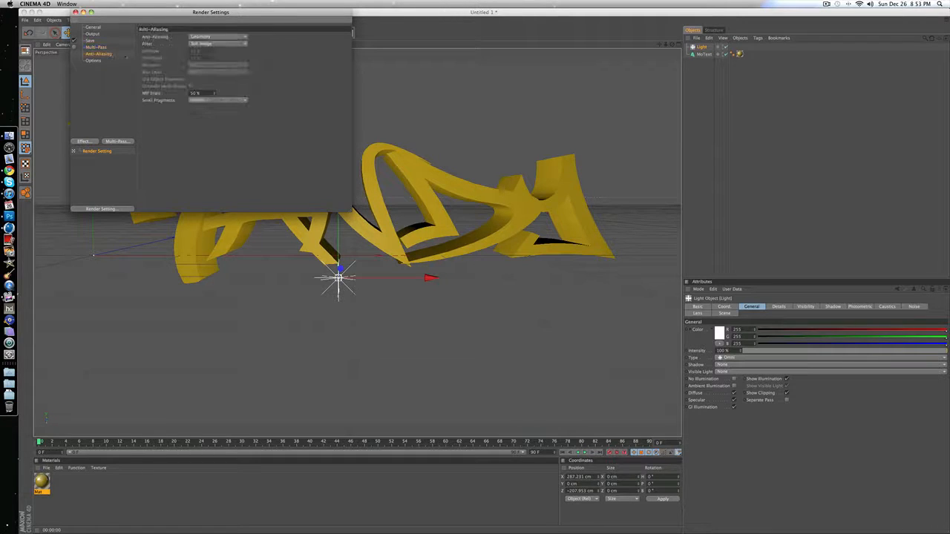
left_click(222, 36)
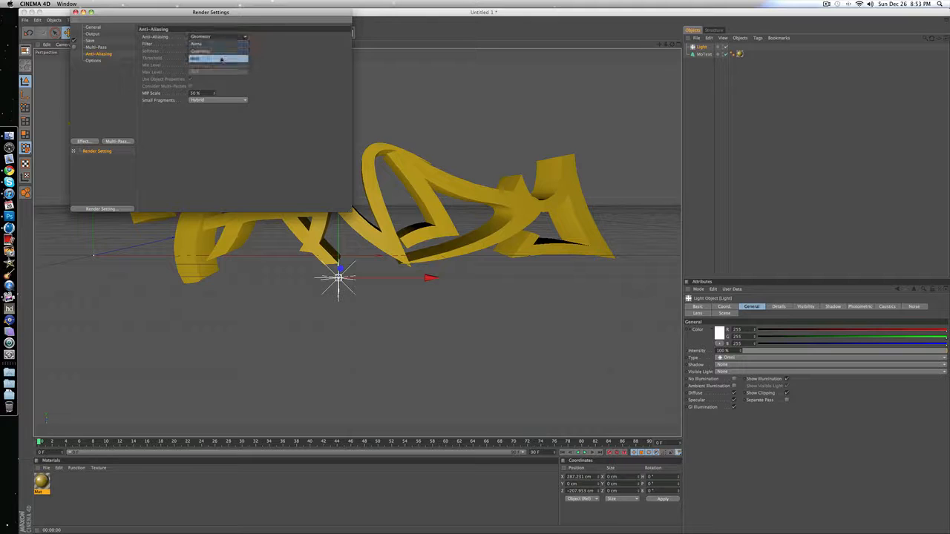
left_click(215, 57)
left_click(104, 61)
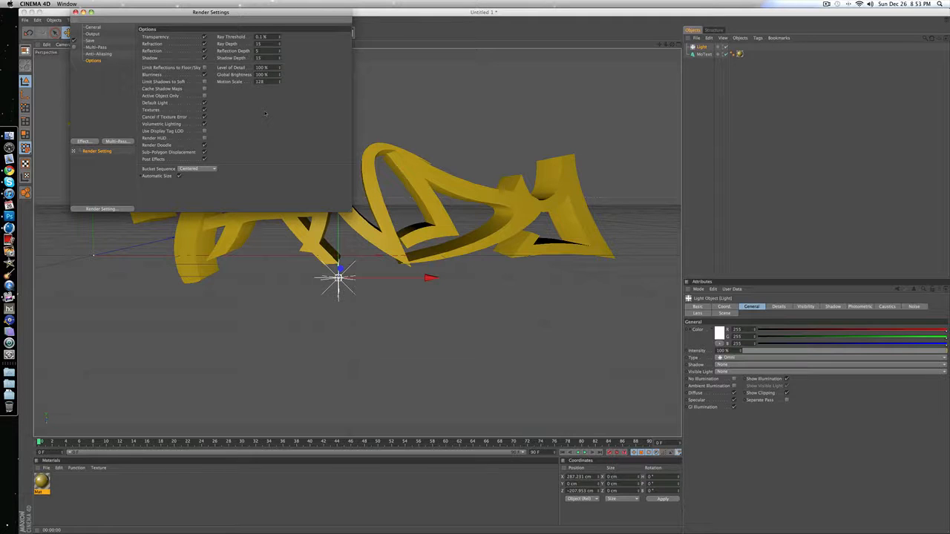
Load the saved 1280x720 Transparent render preset and close the render settings.
right_click(105, 169)
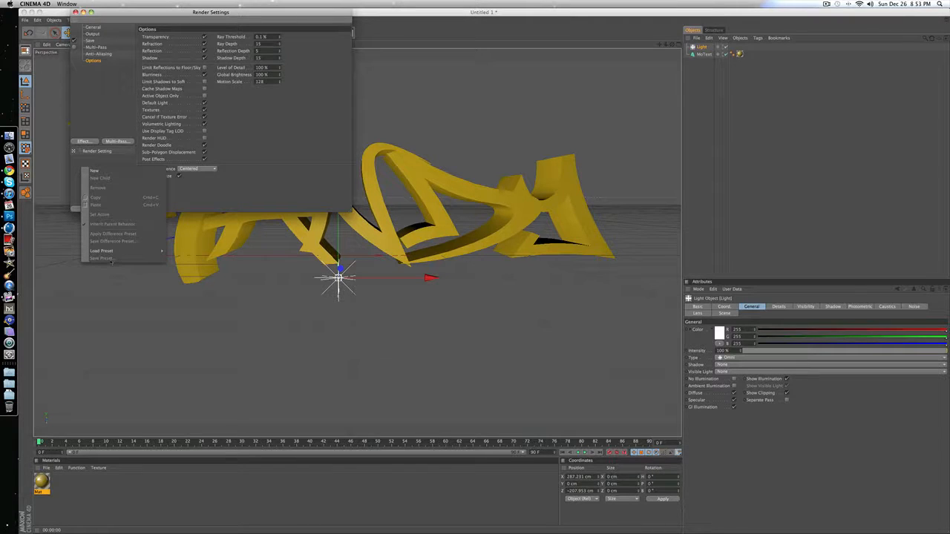
right_click(89, 167)
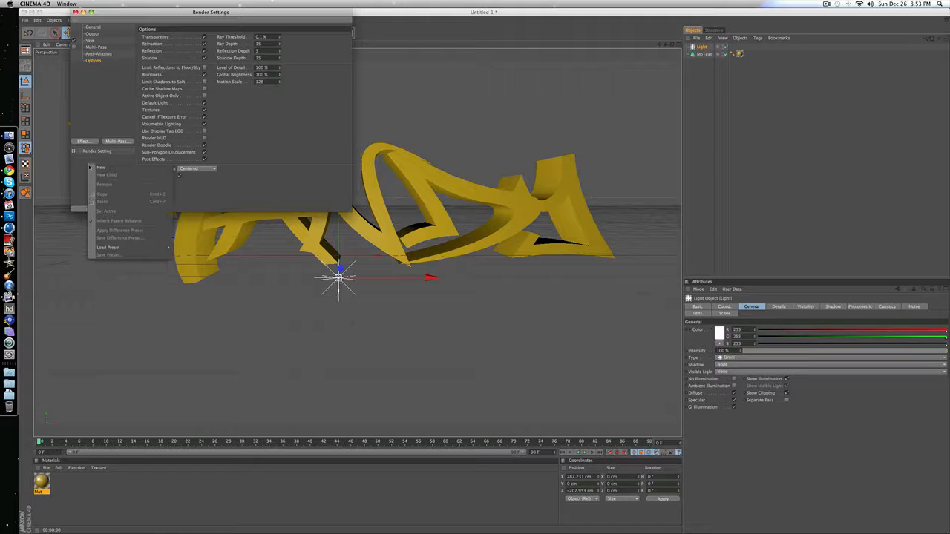
mouse_move(152, 245)
left_click(194, 248)
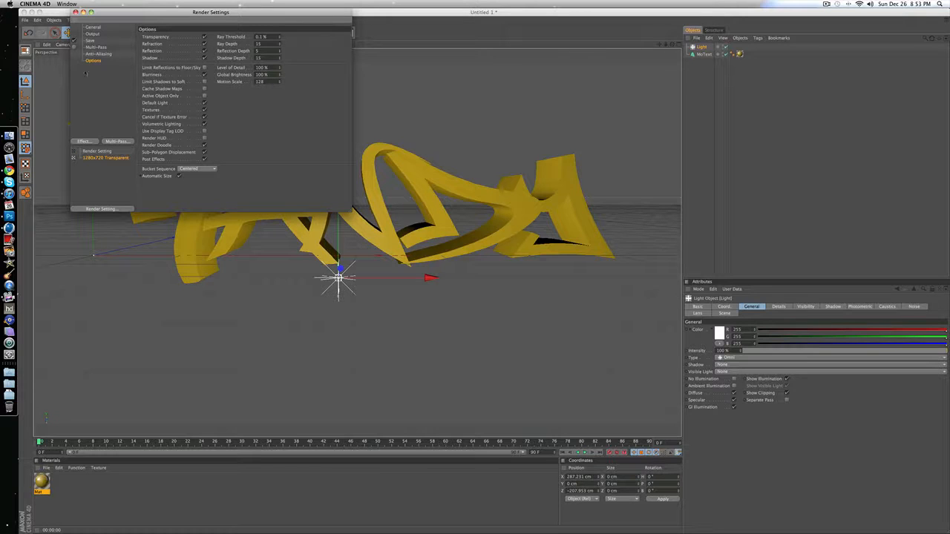
left_click(75, 13)
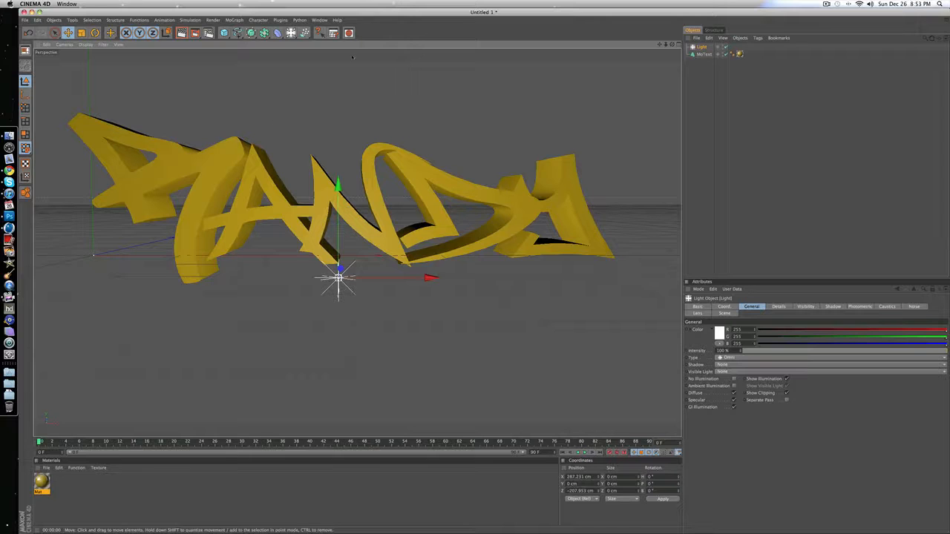
Shift the view slightly to centre the text, preview the render, and render the frame to the Picture Viewer.
left_click_drag(659, 45, 677, 52)
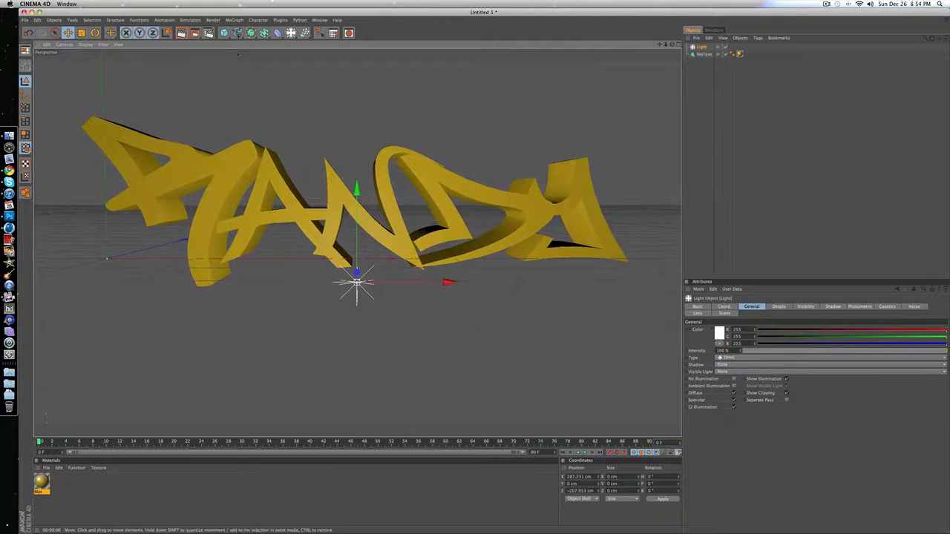
key("super+r")
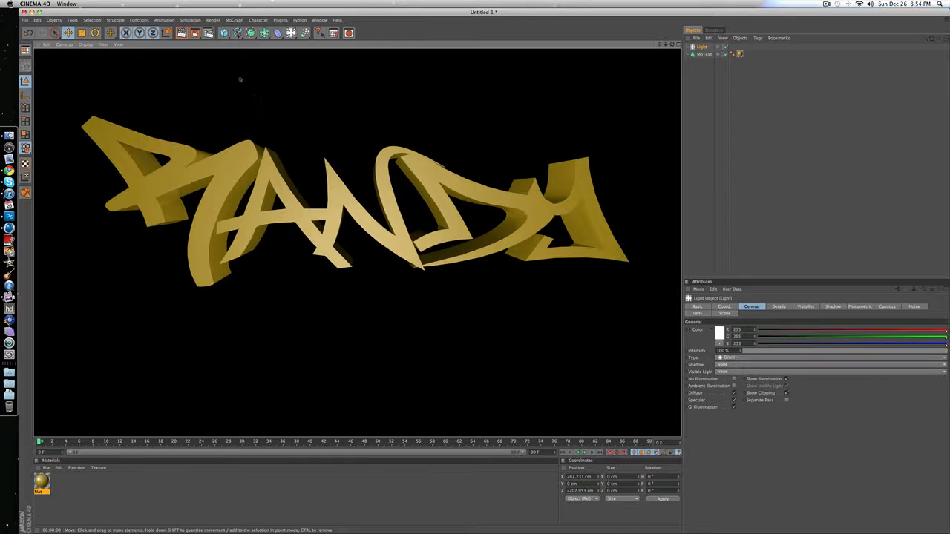
left_click(195, 34)
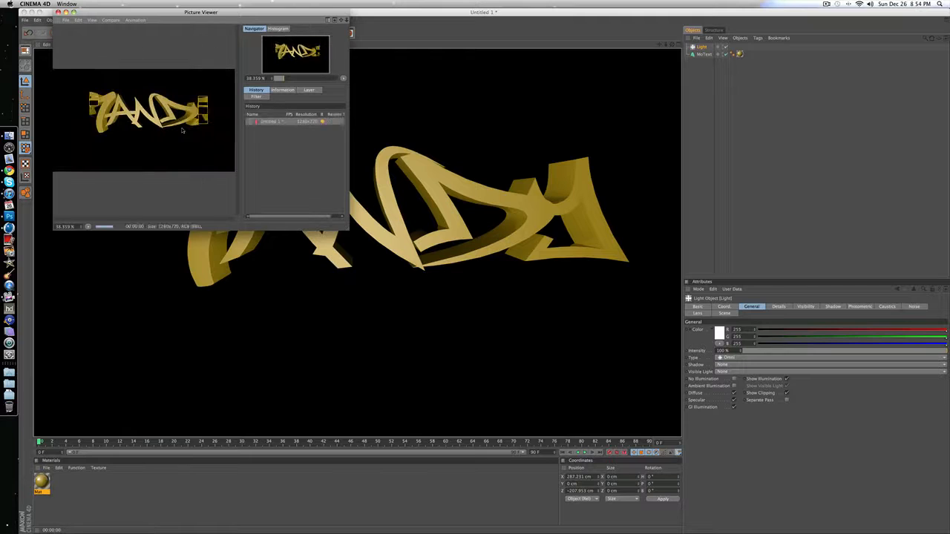
Save the rendered still image to the desktop as a PNG with an alpha channel.
left_click(65, 20)
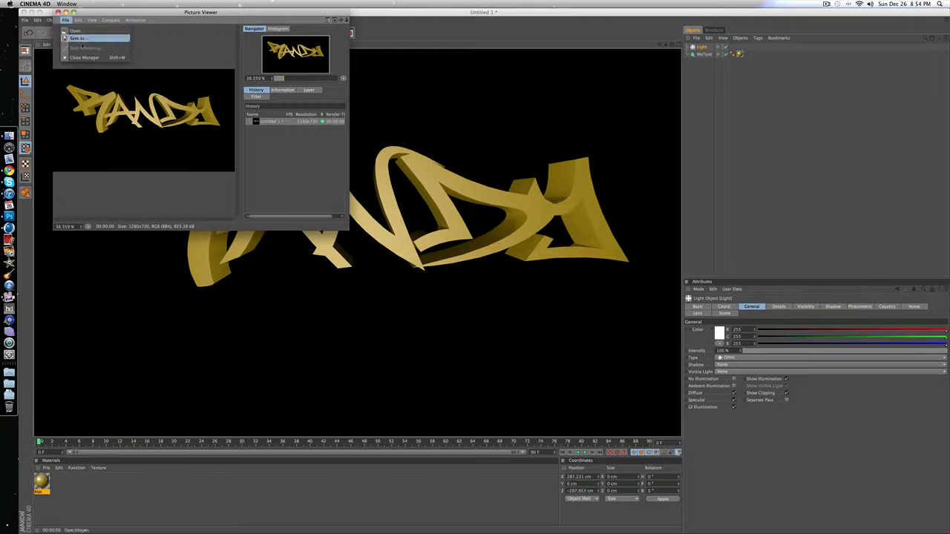
left_click(82, 36)
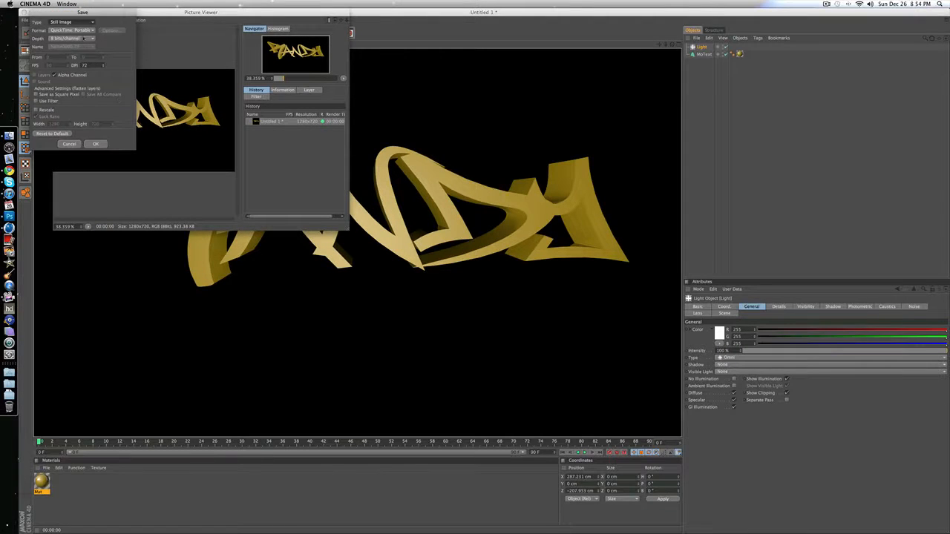
left_click(95, 144)
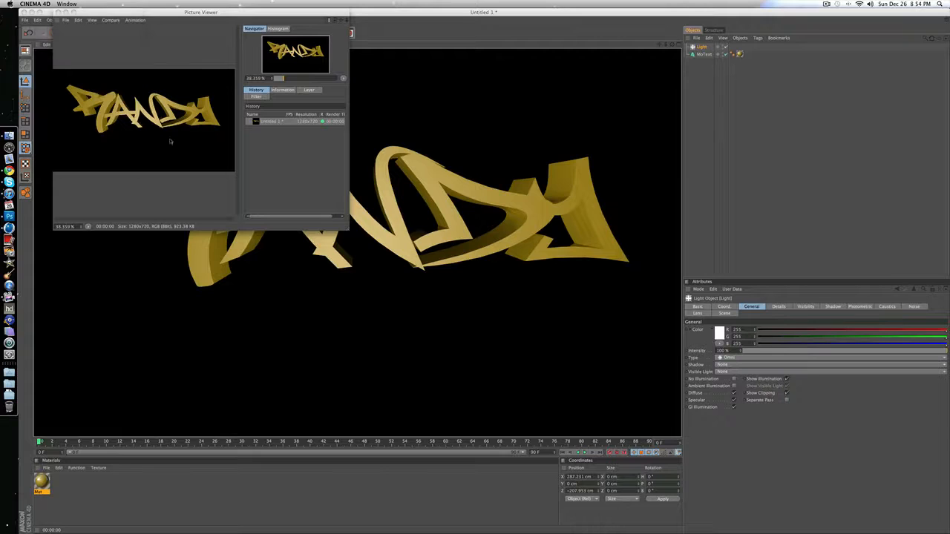
left_click(541, 176)
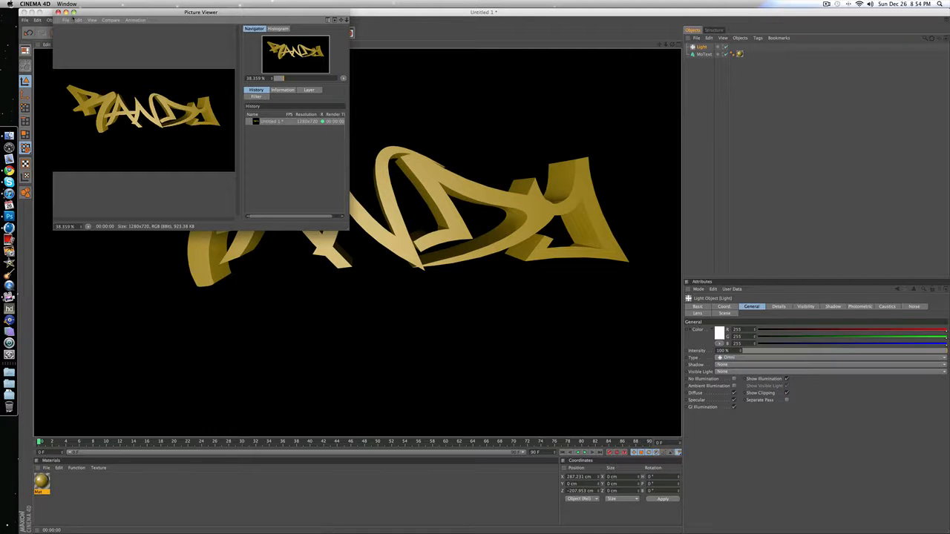
Close the Picture Viewer and quit Cinema 4D without saving the project.
left_click(58, 12)
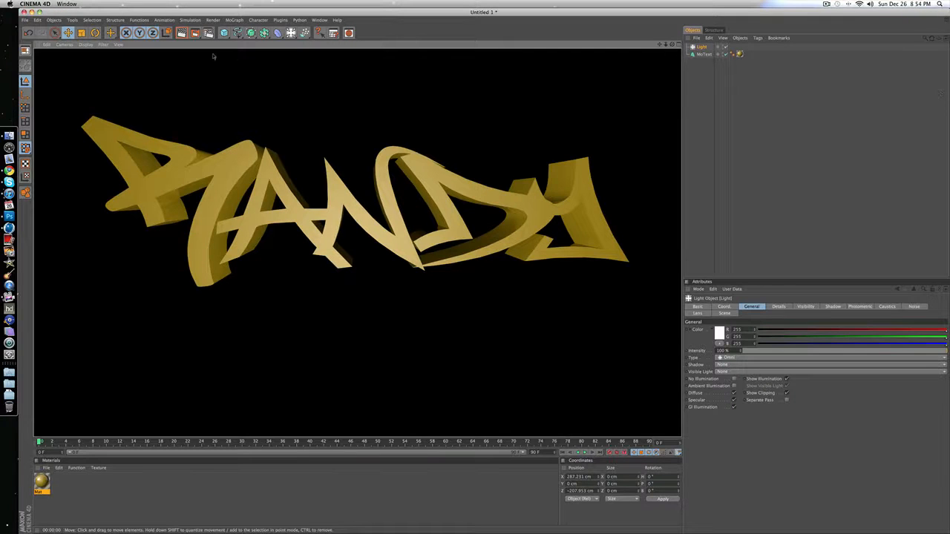
key("super+q")
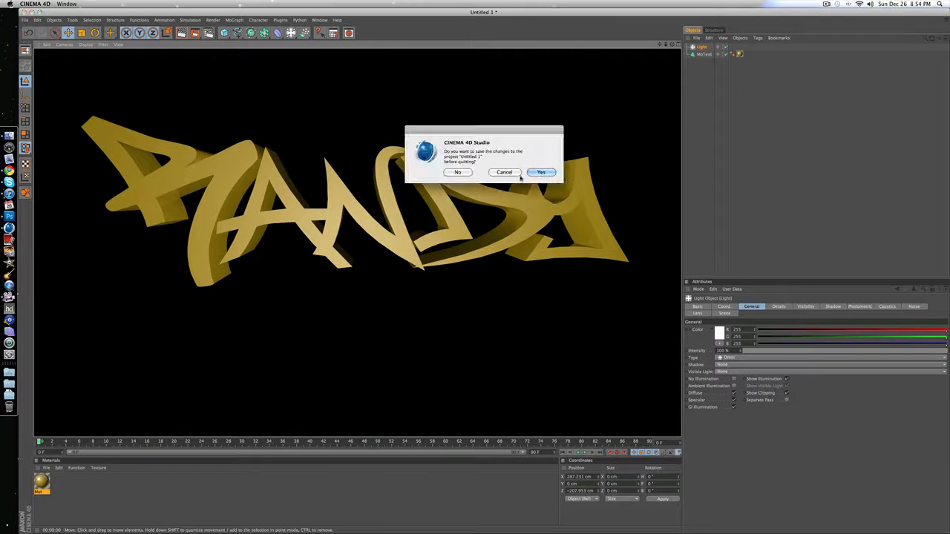
left_click(464, 175)
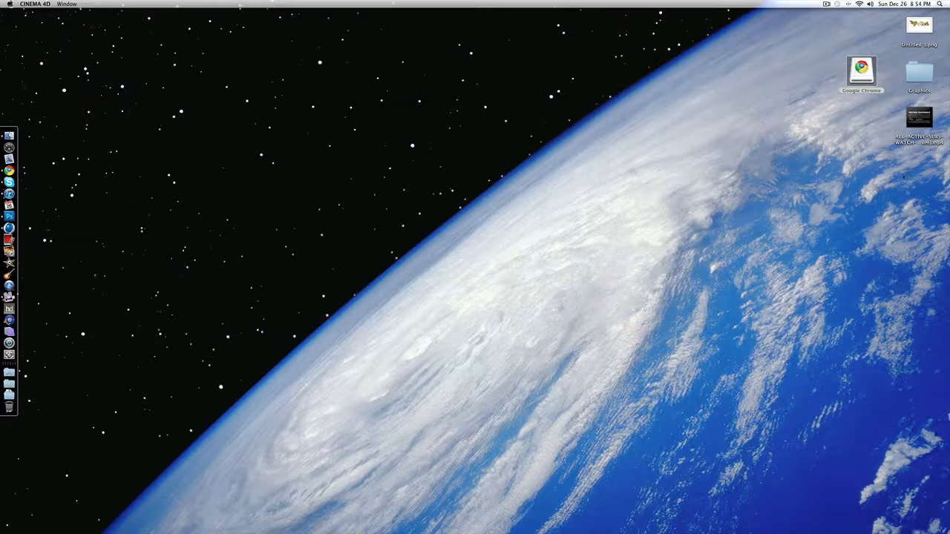
Rearrange the desktop icons and open the rendered Untitled 1.png in Photoshop.
left_click_drag(919, 27, 920, 162)
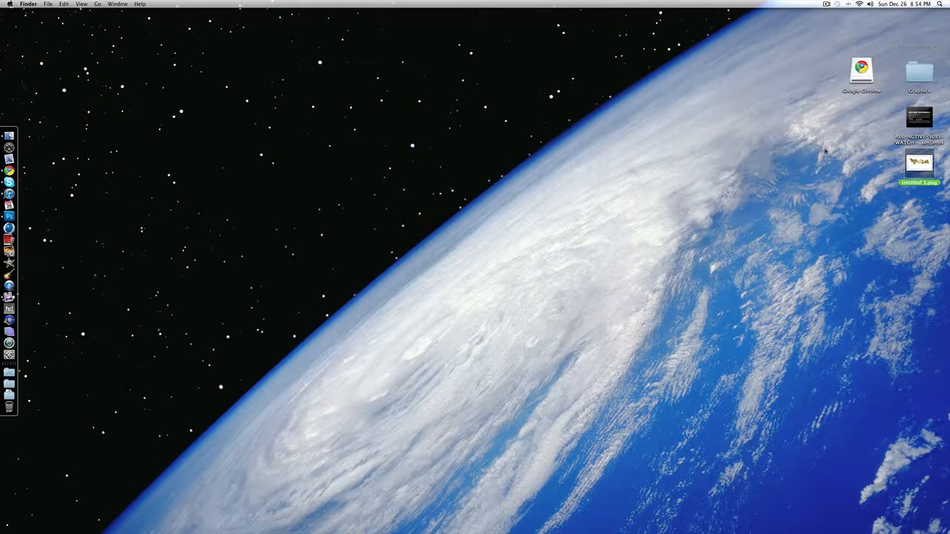
left_click_drag(854, 75, 913, 27)
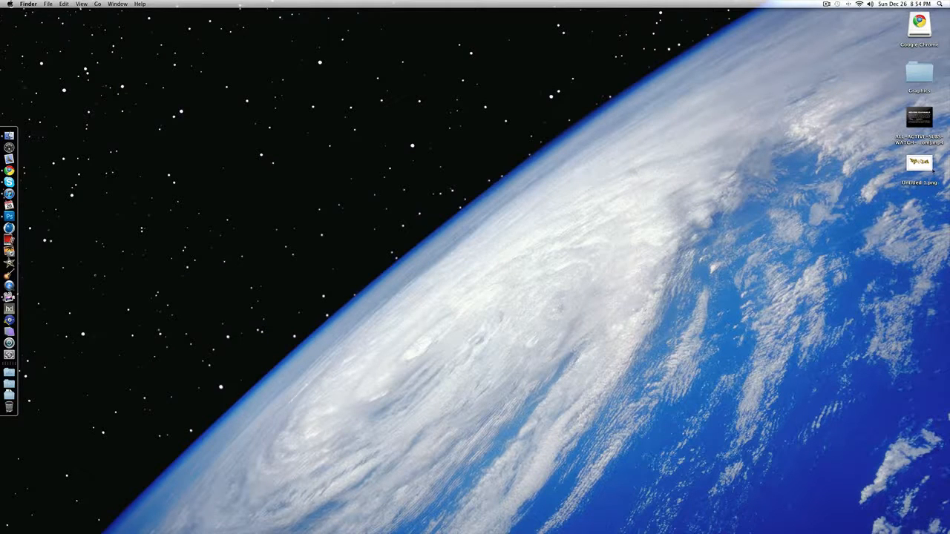
left_click_drag(928, 168, 20, 215)
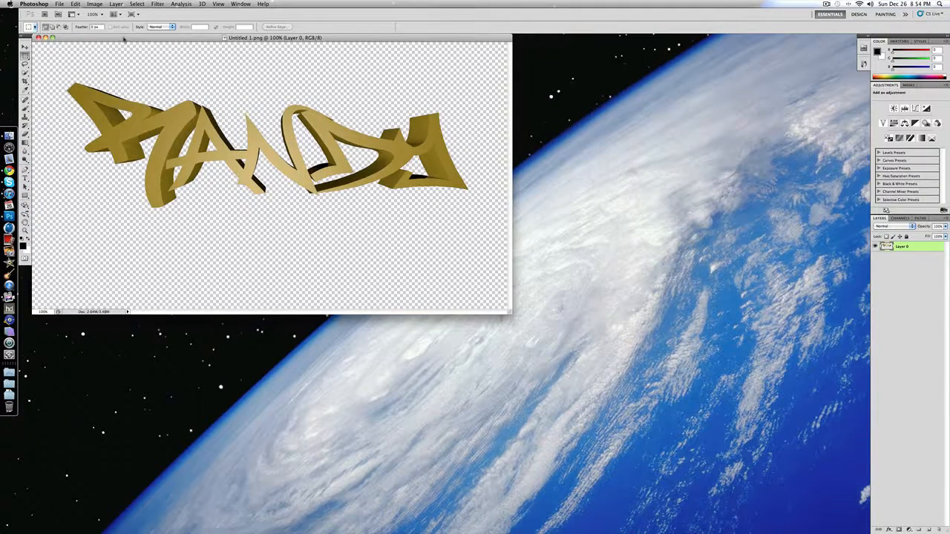
Move the image window clear of the tools and create a new 1280 x 720 pixel document with a white background.
left_click_drag(127, 41, 251, 86)
left_click(25, 47)
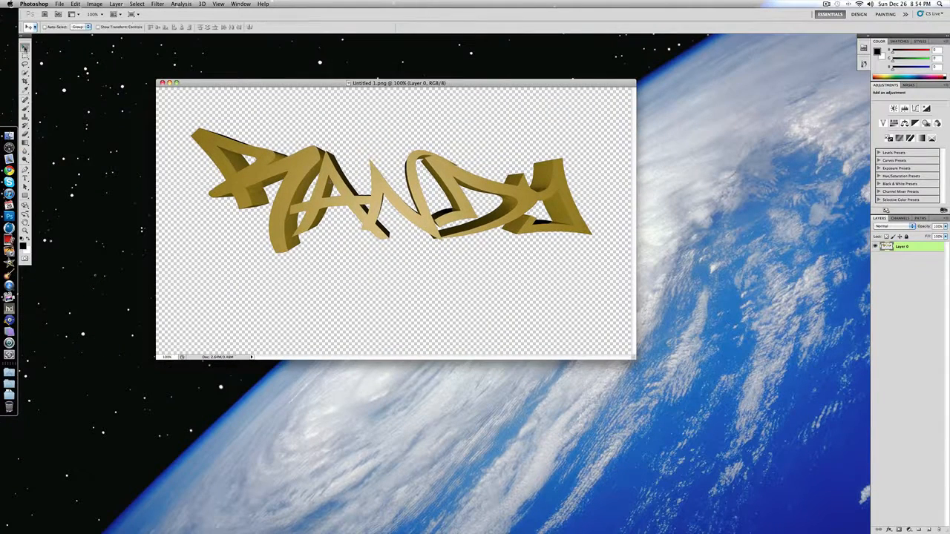
left_click(59, 4)
left_click(70, 16)
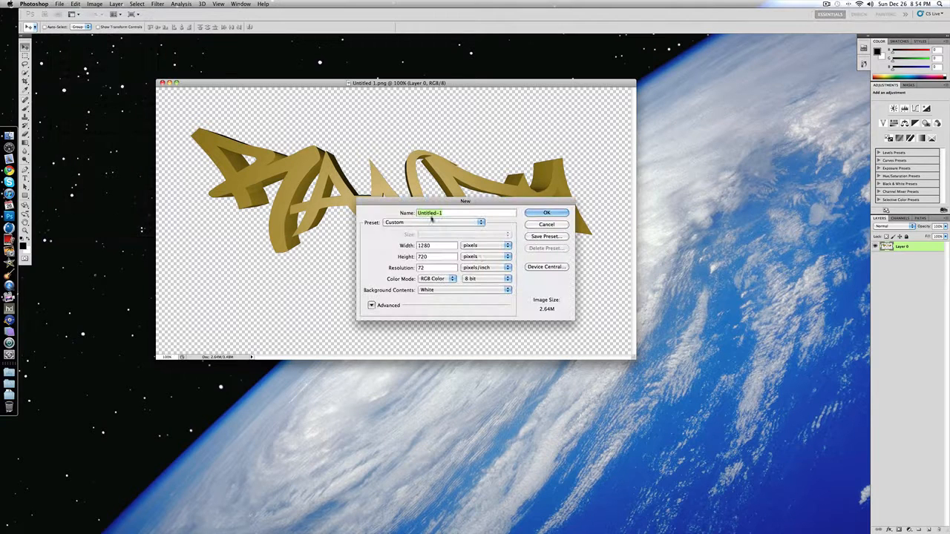
left_click(531, 214)
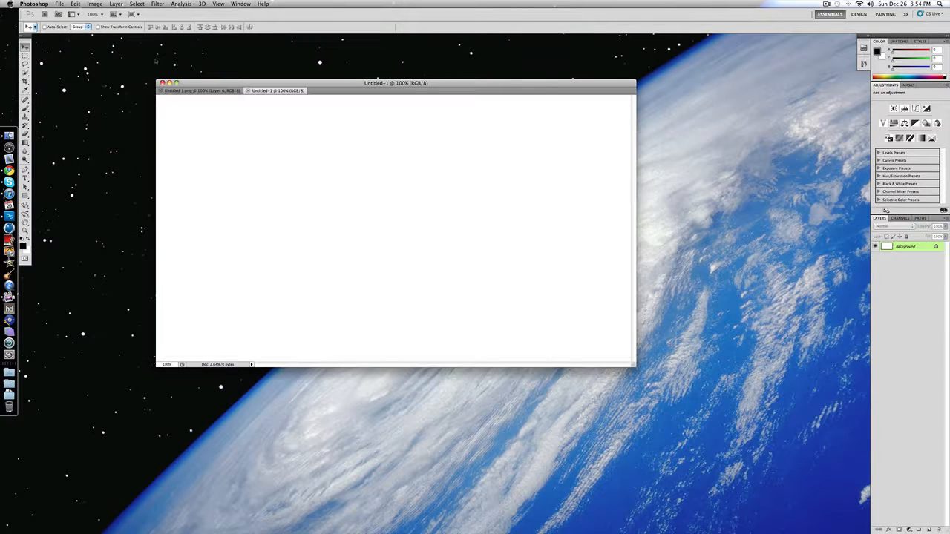
Copy the rendered text layer into the new white document and position it near the middle of the canvas.
left_click(212, 91)
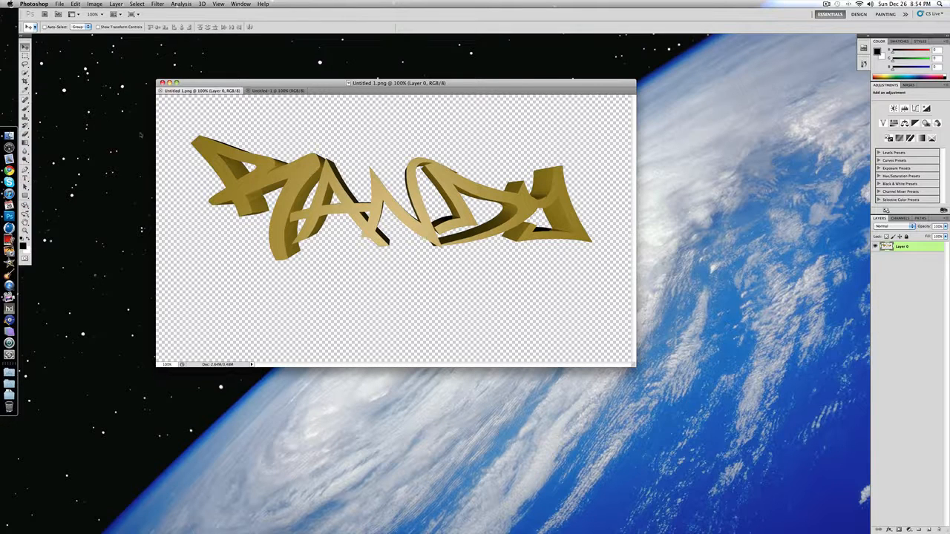
mouse_move(278, 171)
left_mouse_down()
mouse_move(270, 90)
mouse_move(281, 90)
mouse_move(290, 158)
left_mouse_up()
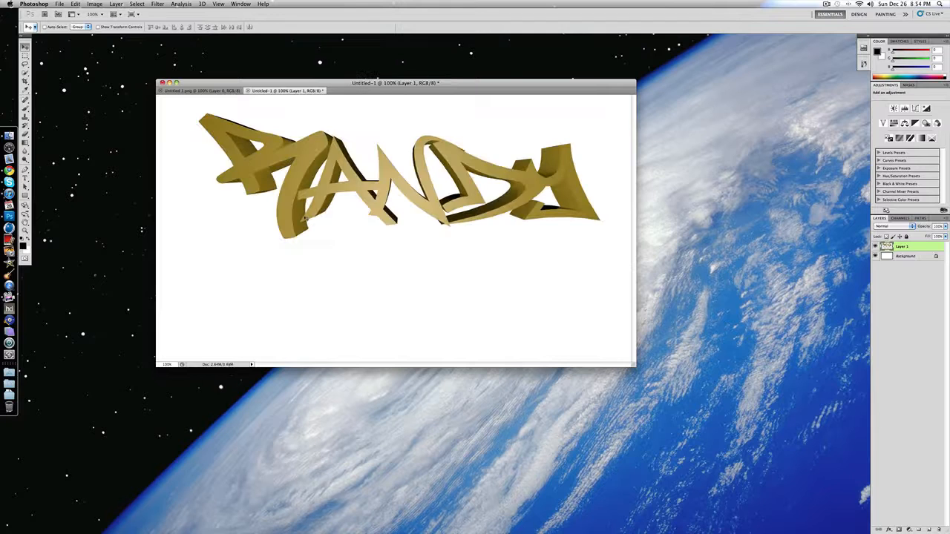
key("super+equal")
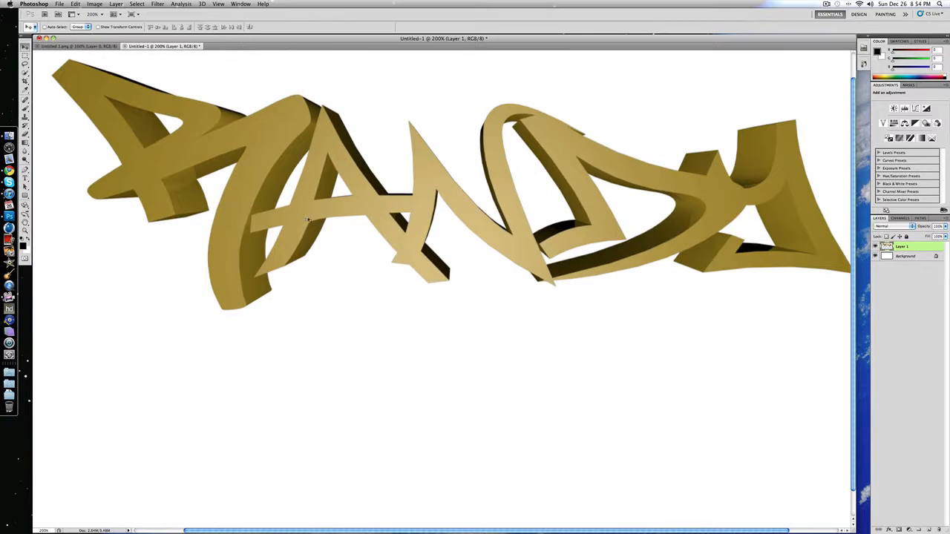
left_click_drag(506, 189, 490, 262)
key("super+minus")
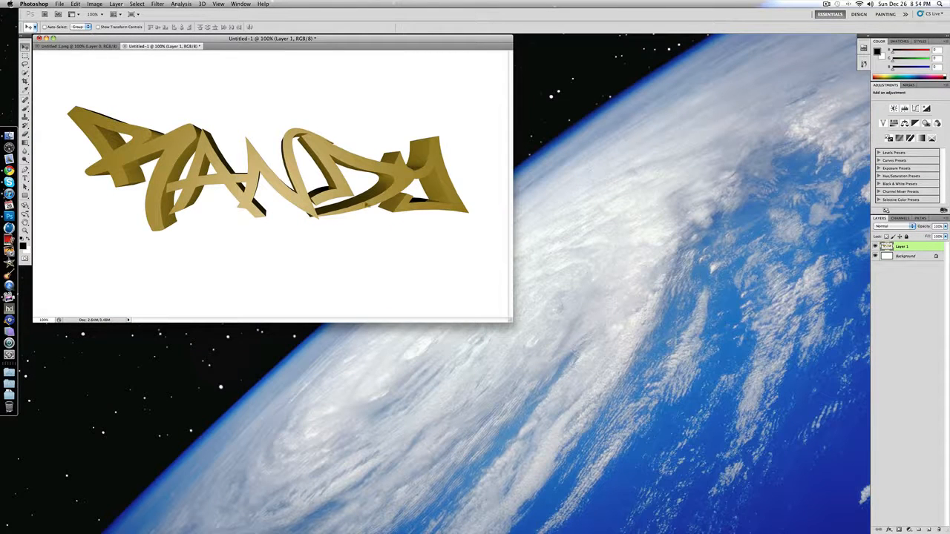
left_click_drag(353, 167, 361, 174)
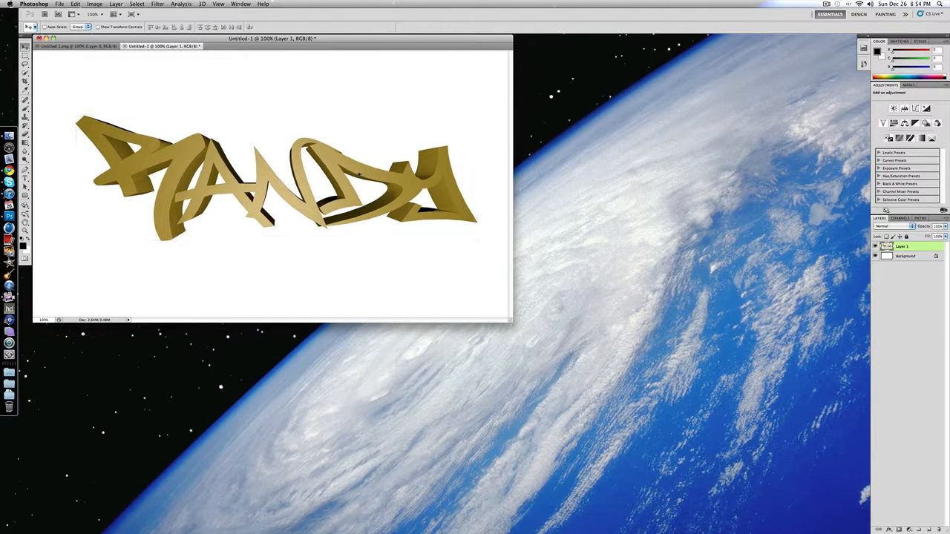
Scale the text layer to about 108% width and 124% height, and recentre it on the canvas.
key("super+t")
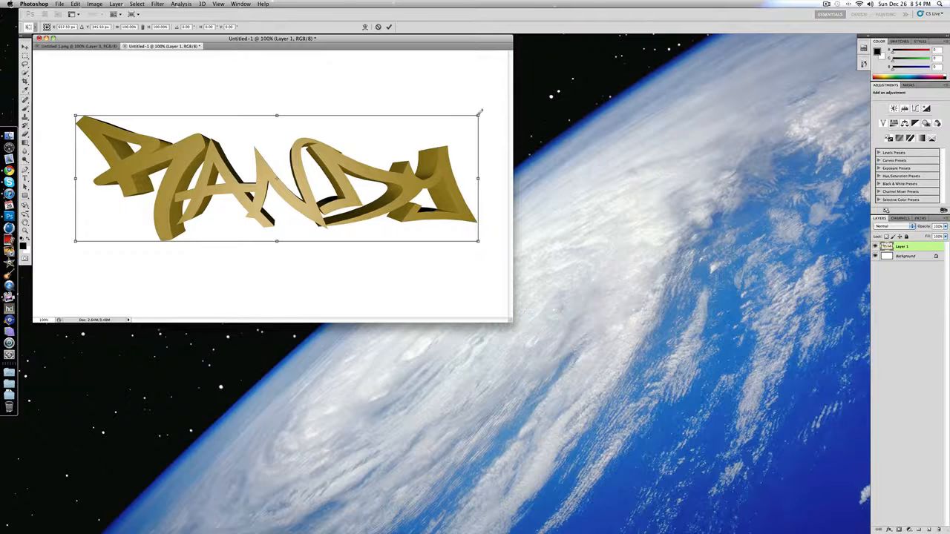
left_click_drag(478, 115, 509, 84)
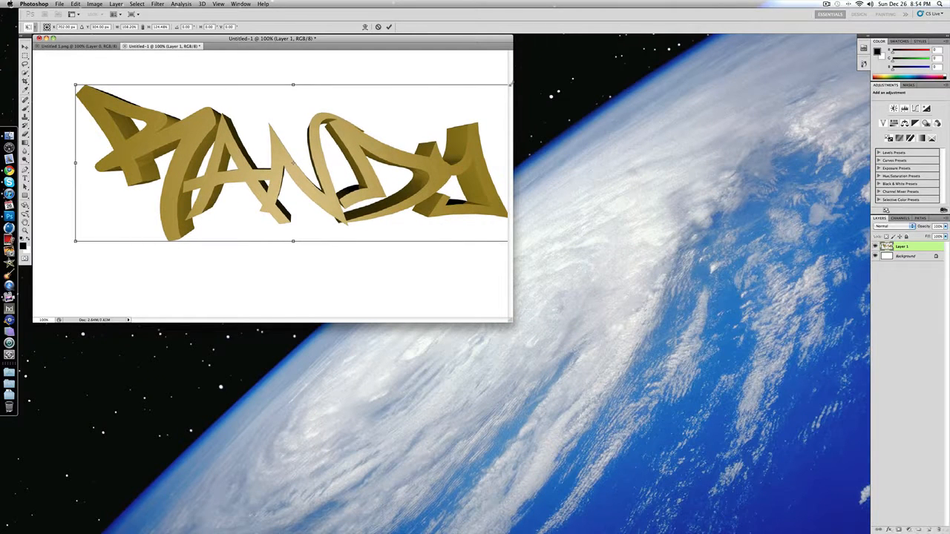
key("Return")
left_click_drag(354, 143, 330, 154)
Reposition the document window and enlarge it so the whole canvas has space around it.
left_click(913, 257)
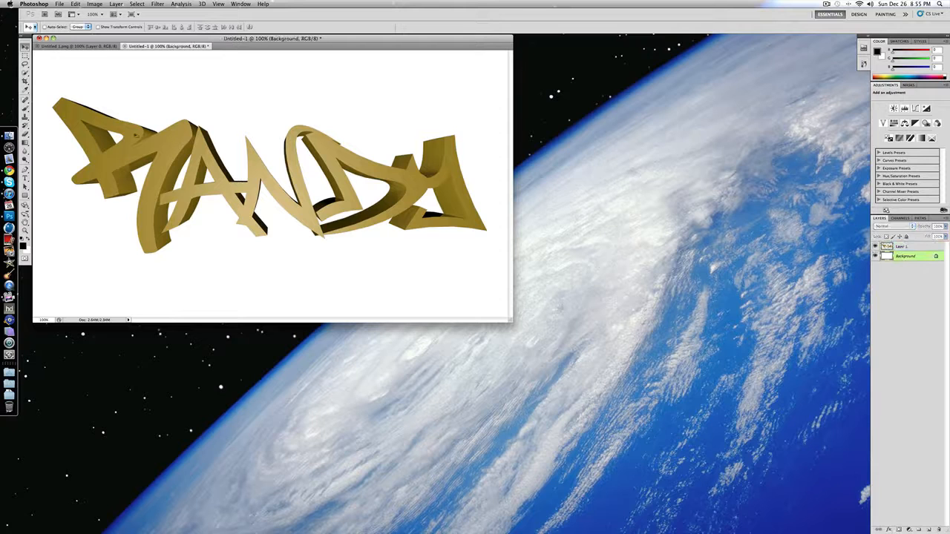
left_click_drag(147, 39, 210, 54)
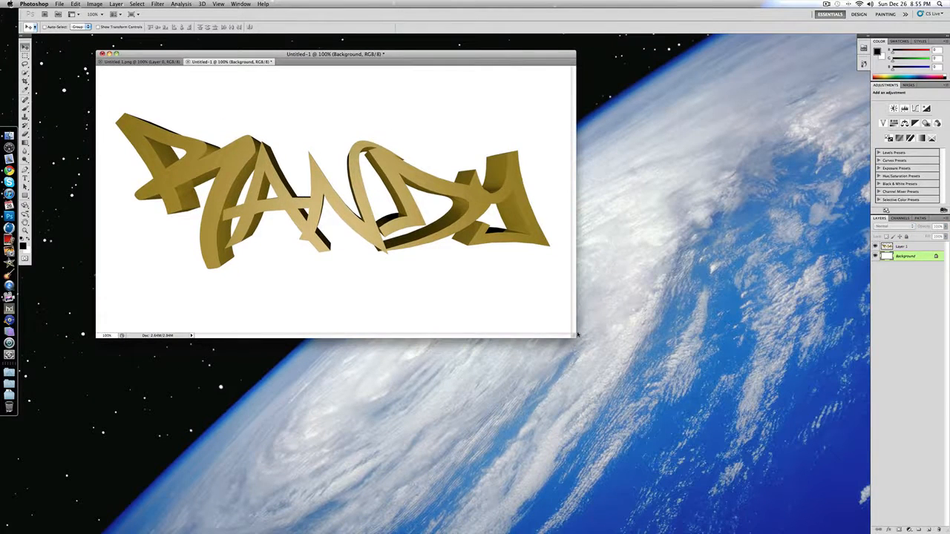
left_click_drag(577, 335, 716, 450)
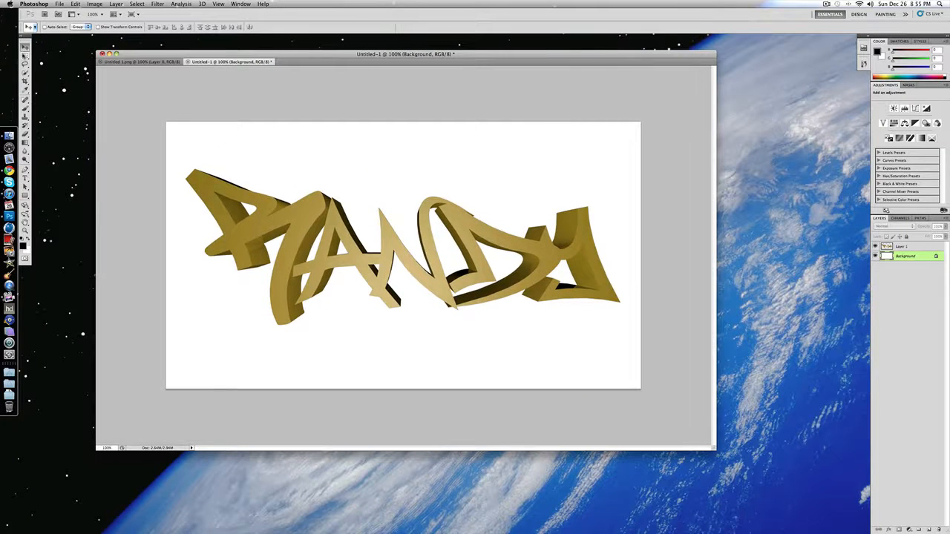
Select the entire canvas, centre the text layer vertically within it, and clear the selection.
left_click(24, 55)
key("super+a")
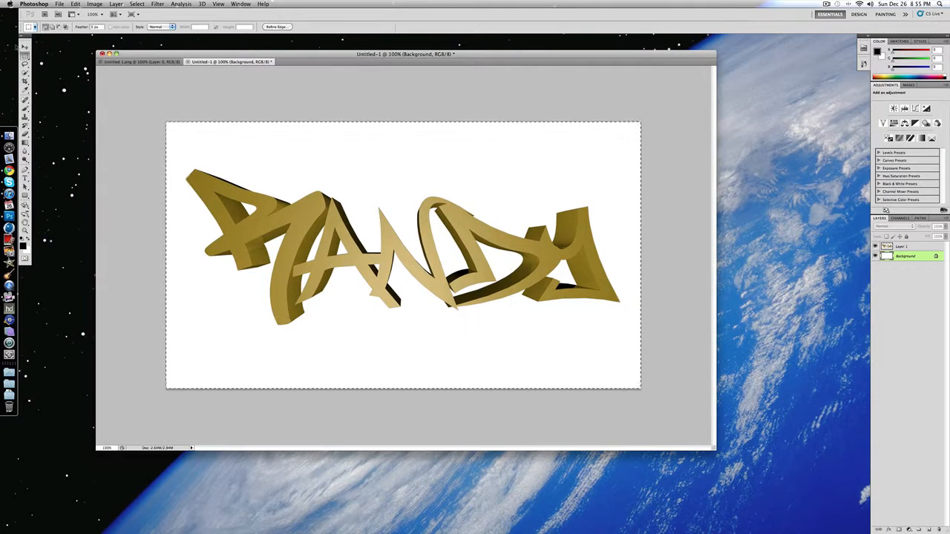
left_click(25, 46)
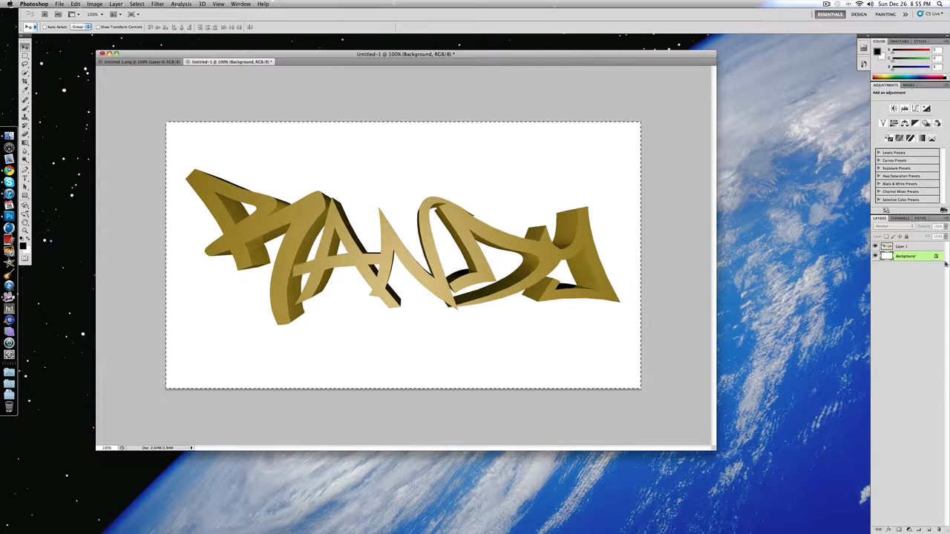
left_click(913, 246)
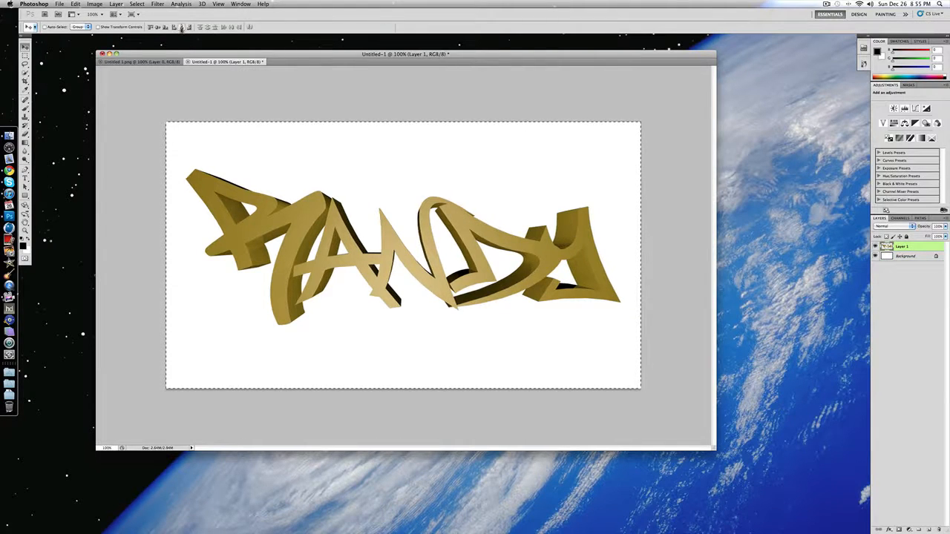
left_click(157, 26)
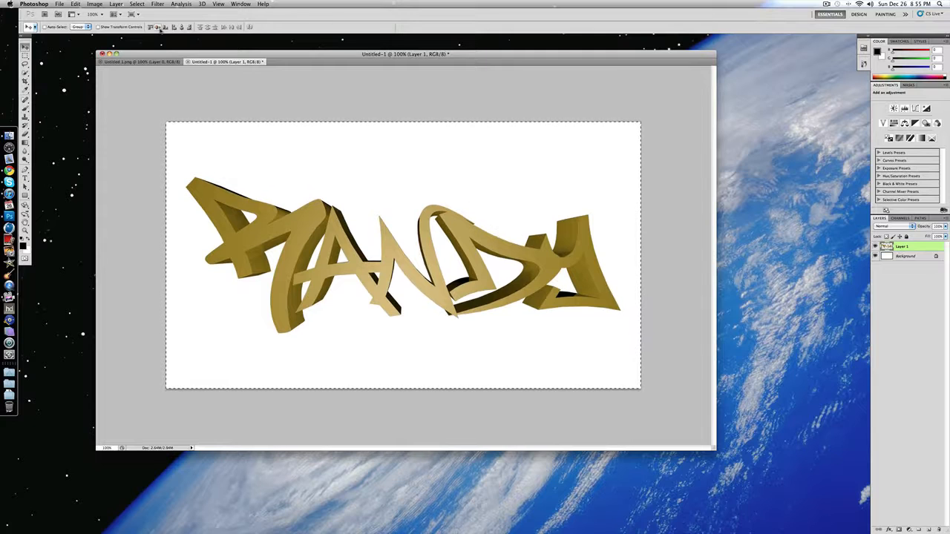
key("super+d")
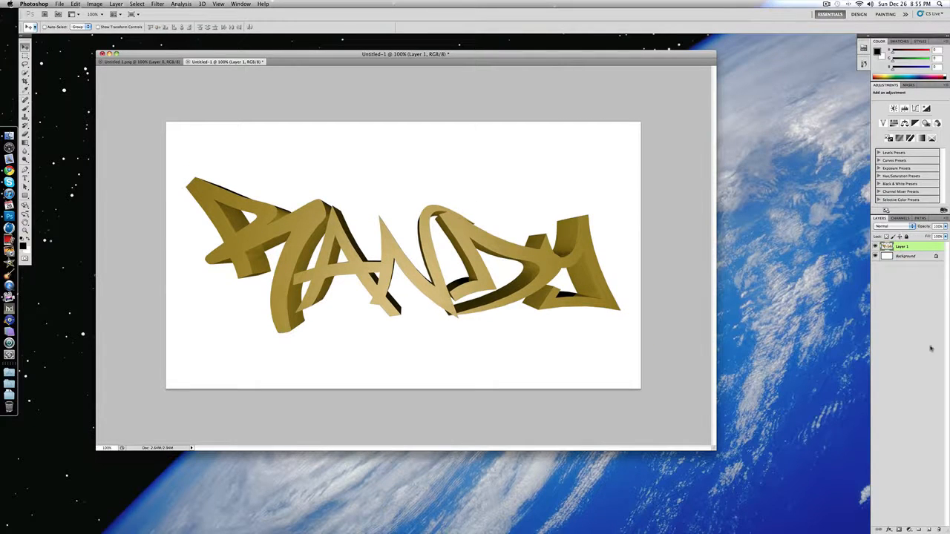
Try a black outside stroke as a layer style on the text layer and switch it off again.
double_click(916, 249)
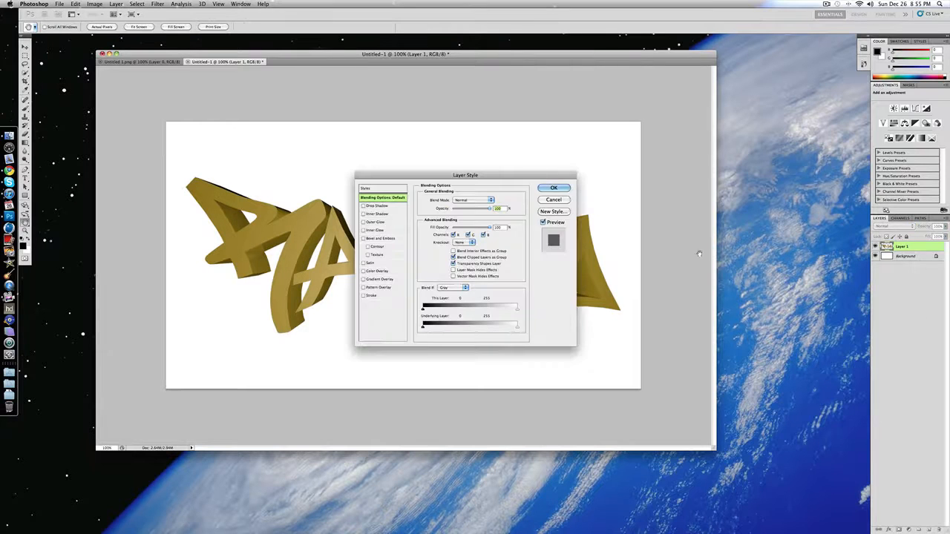
left_click(380, 295)
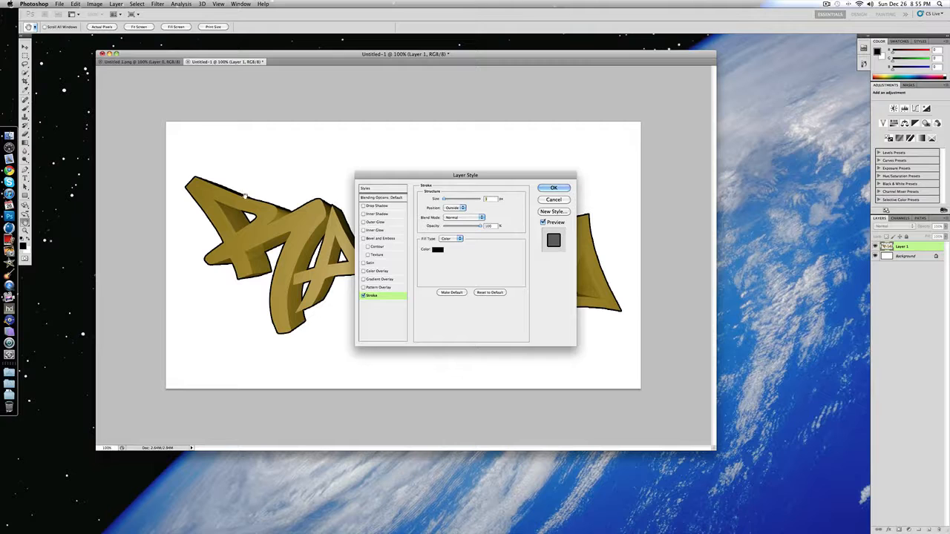
left_click(363, 296)
left_click(553, 188)
key("v")
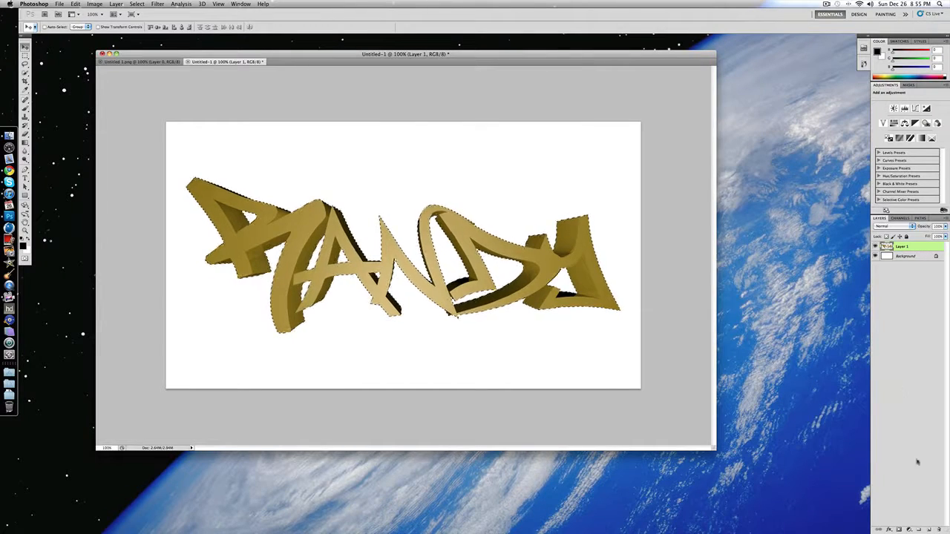
key("F11")
key("F8")
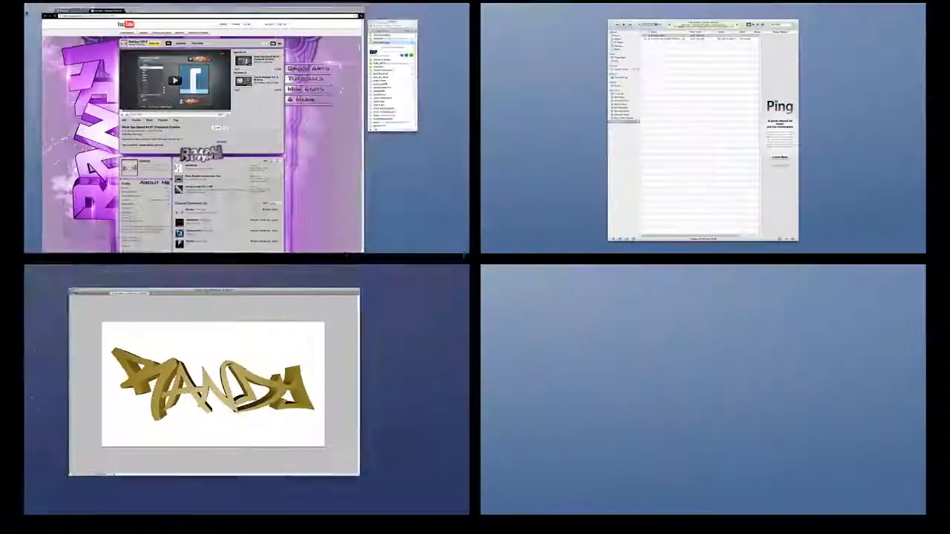
left_click(334, 381)
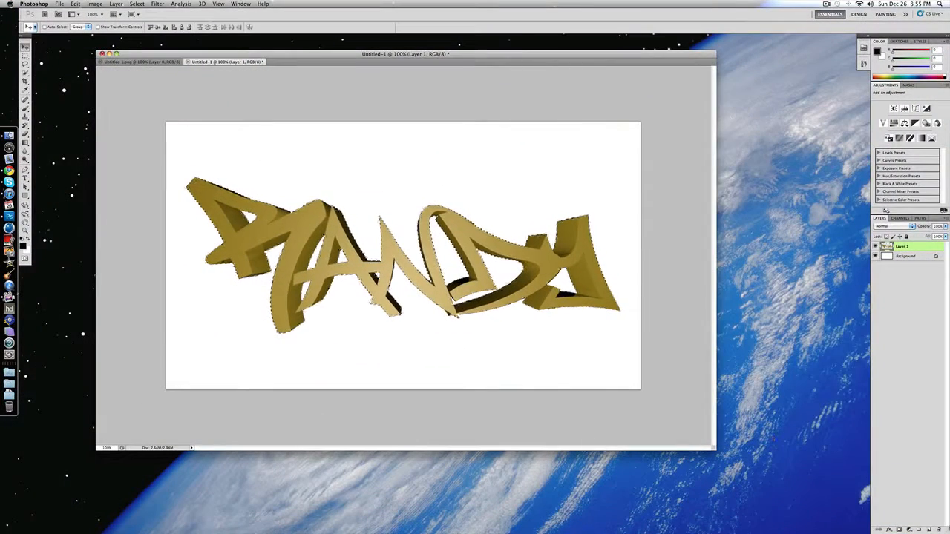
Add a new layer directly beneath the text layer and expand the letter-shaped selection slightly.
key("super+j")
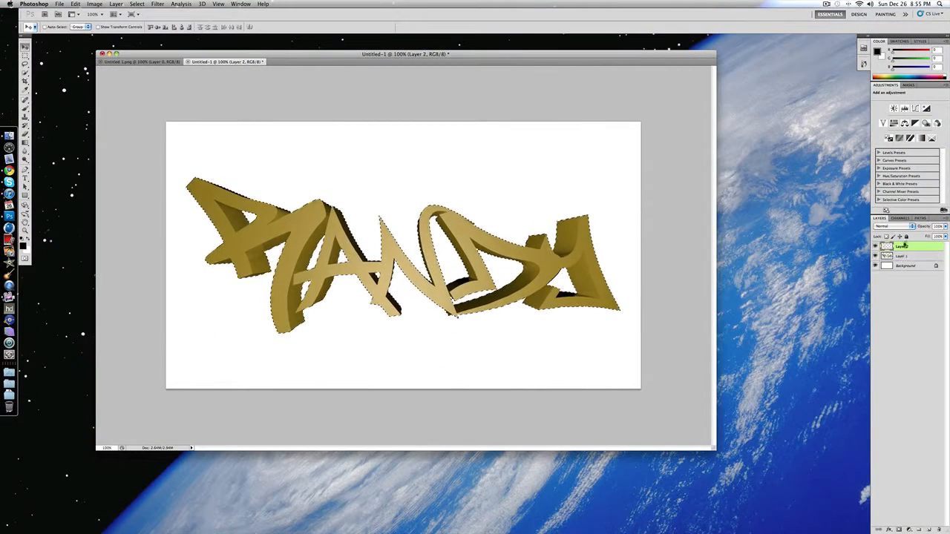
left_click_drag(902, 255, 902, 260)
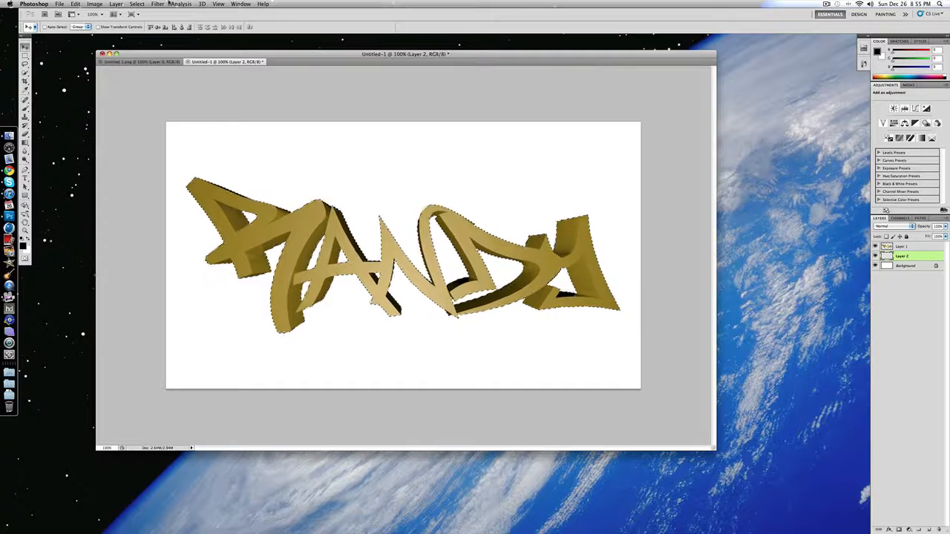
left_click(137, 4)
mouse_move(148, 97)
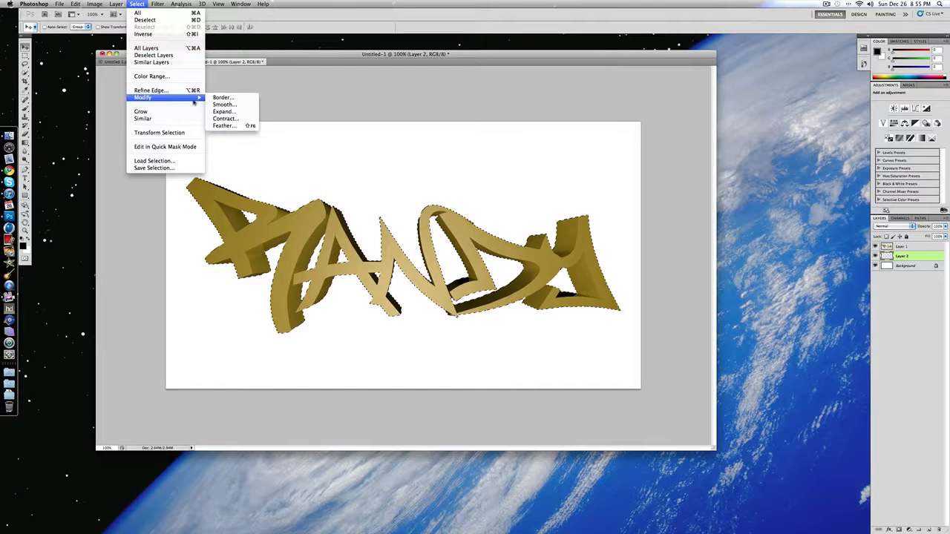
left_click(247, 113)
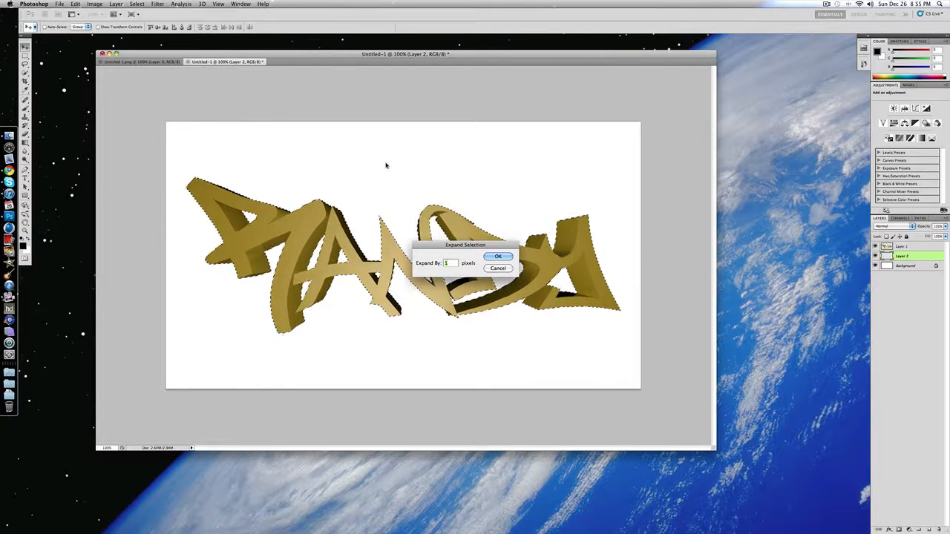
left_click(498, 257)
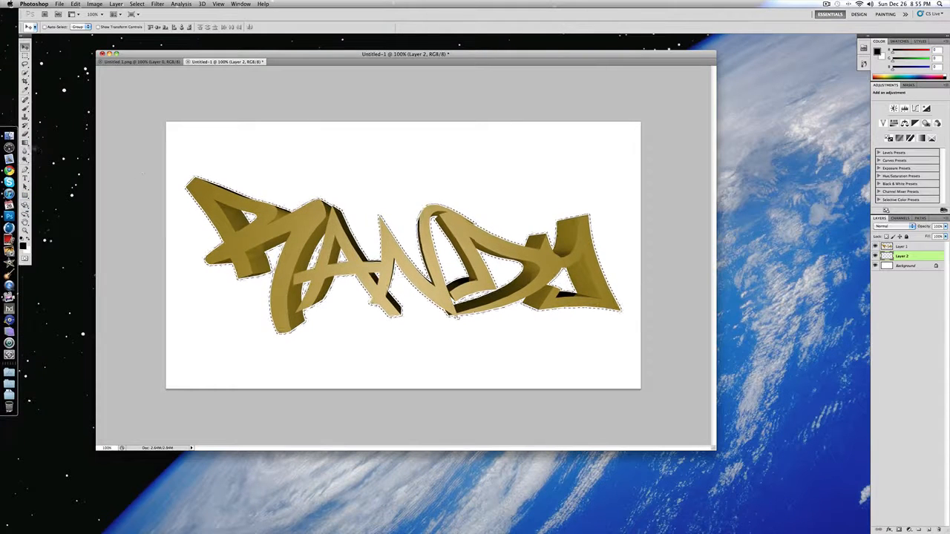
Fill the expanded selection with black on the layer beneath the text using the Paint Bucket, and deselect.
left_click(25, 142)
left_click_drag(25, 142, 75, 149)
left_click(248, 222)
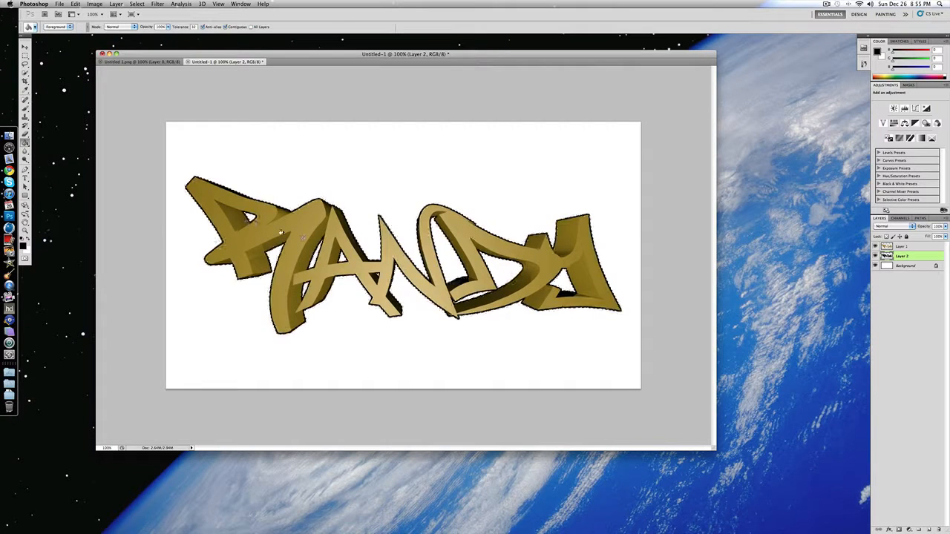
key("ctrl+d")
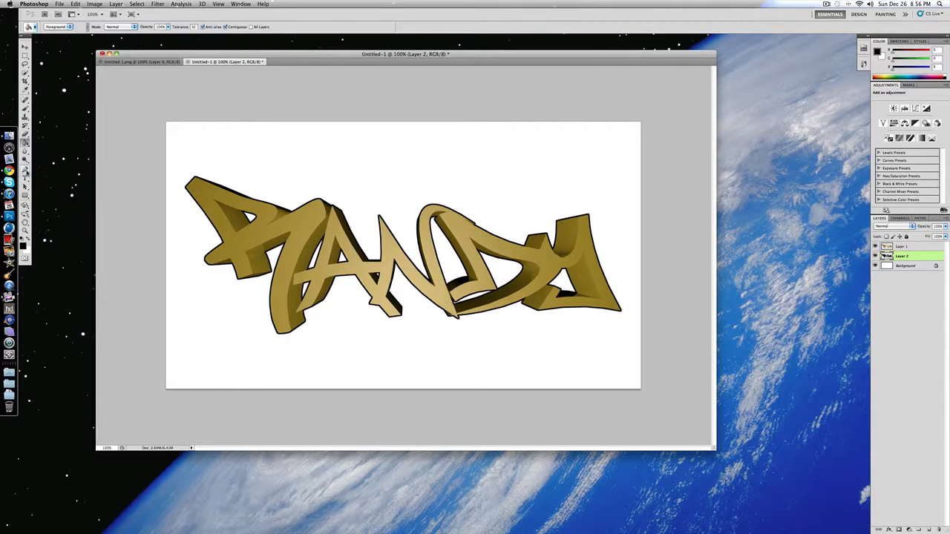
Set the Brush tool to a much smaller tip size for thin outline strokes.
key("F8")
left_click(104, 363)
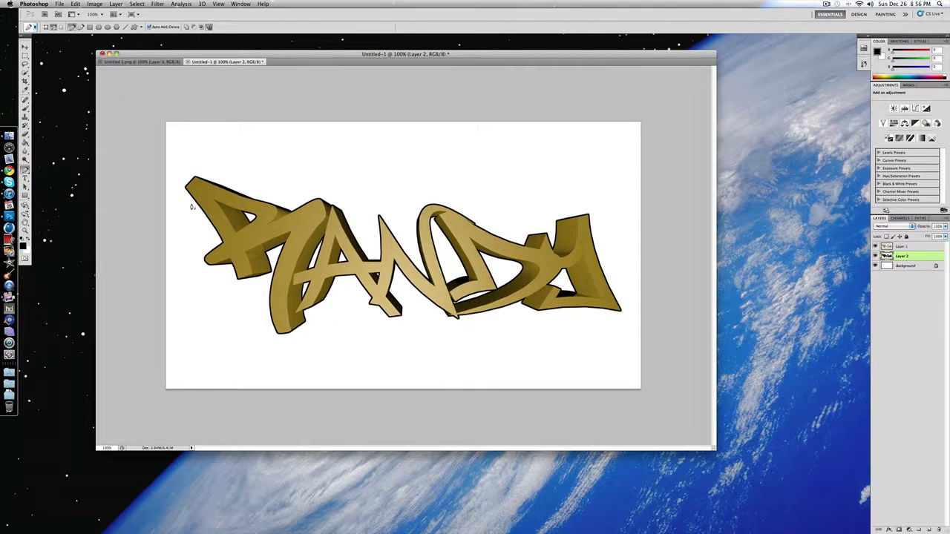
left_click(24, 108)
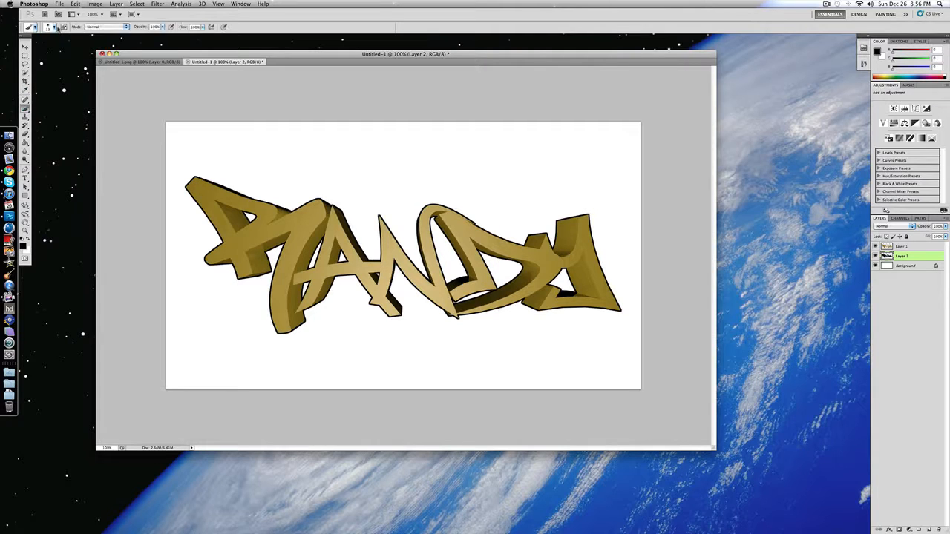
left_click(56, 27)
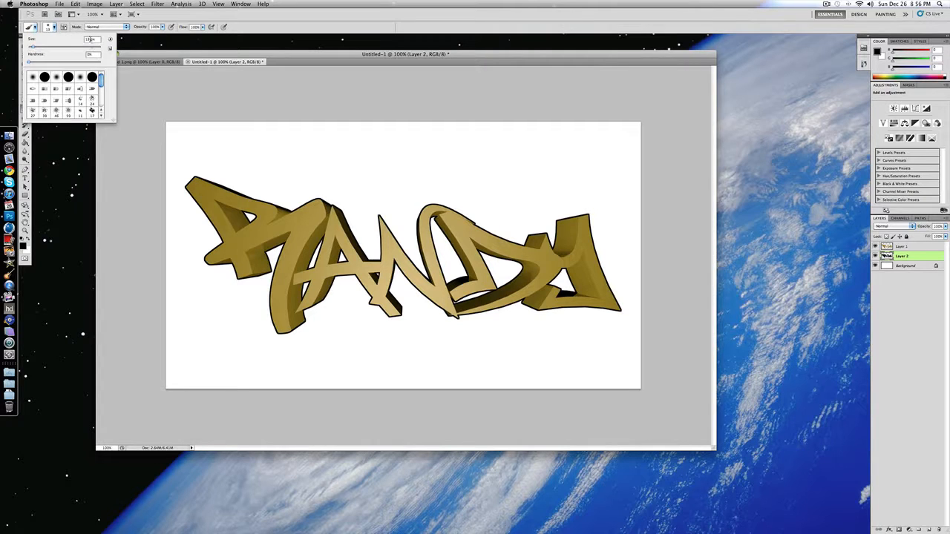
mouse_move(102, 49)
left_mouse_down()
mouse_move(29, 47)
mouse_move(124, 66)
left_mouse_up()
left_click(151, 86)
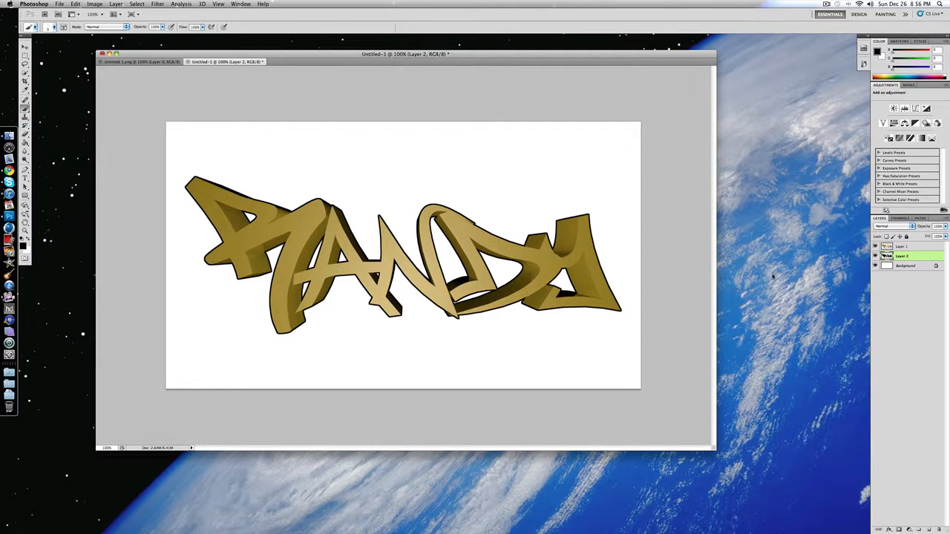
Add a layer above the text layer and draw a Pen path along the upper and left inner edges of the R's opening.
left_click(903, 247)
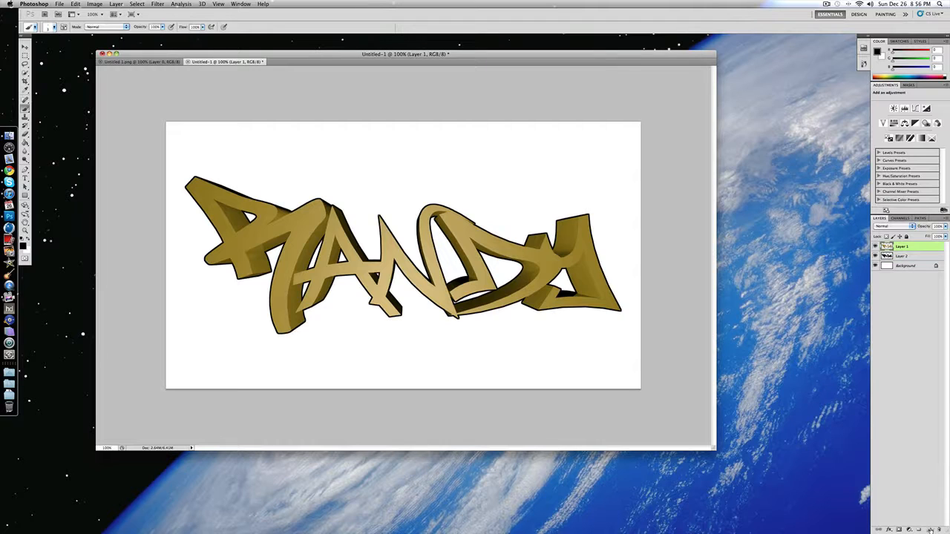
left_click(931, 530)
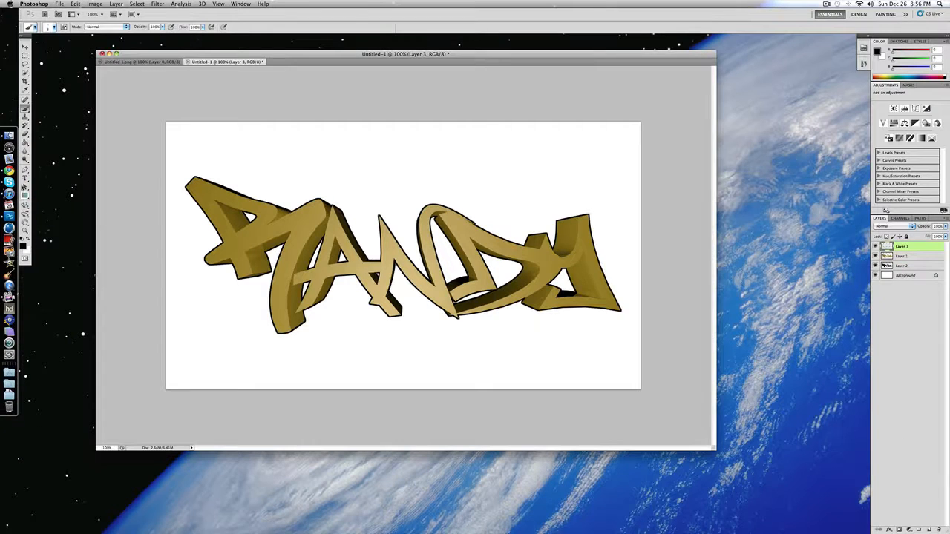
left_click(24, 170)
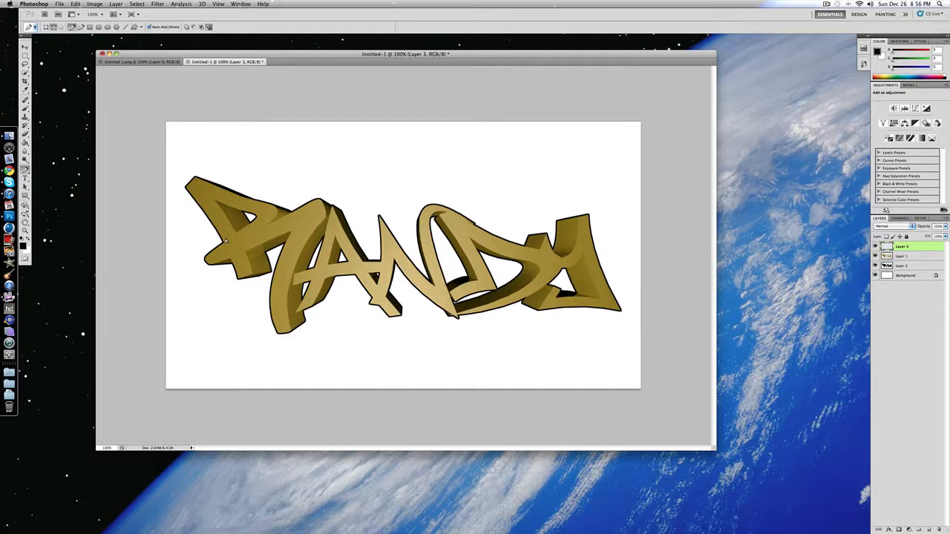
key("super+equal")
key("super+equal")
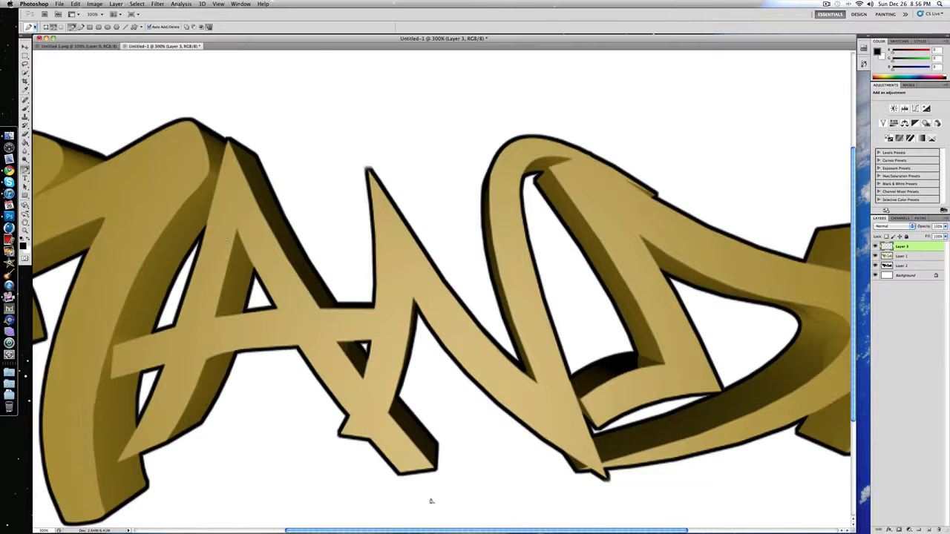
scroll(295, 340, "left", 8)
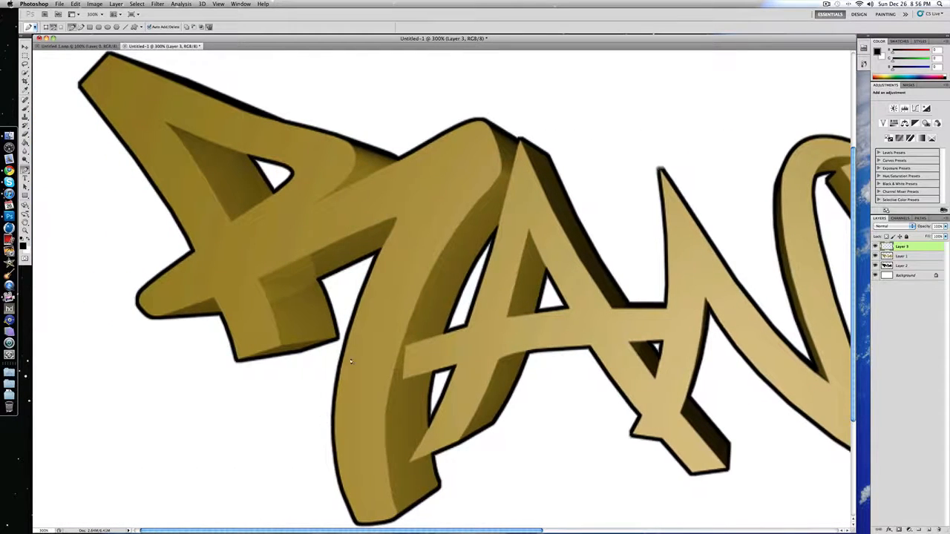
scroll(296, 340, "up", 1)
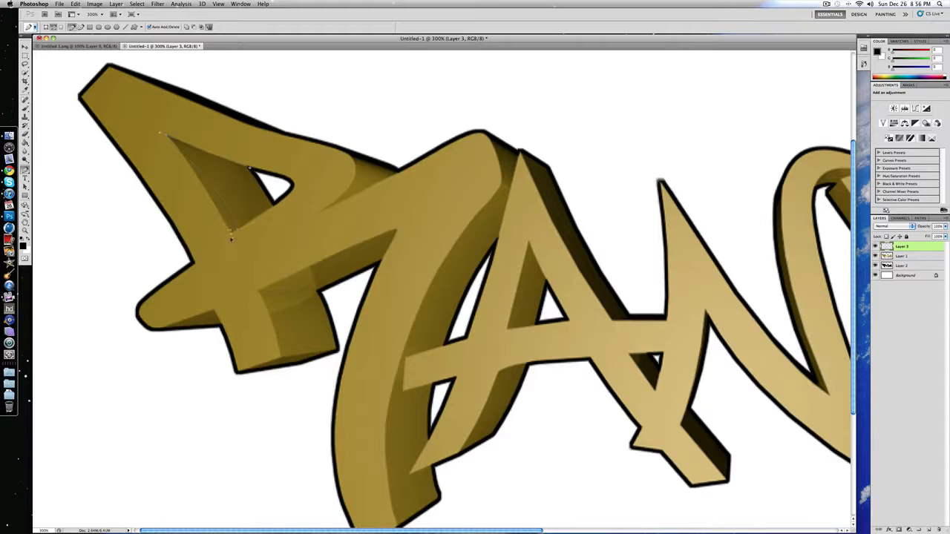
left_click_drag(234, 242, 249, 285)
left_click_drag(273, 222, 277, 182)
key("super+z")
Stroke the path around the R's opening with a thin black line and dismiss the path.
right_click(226, 220)
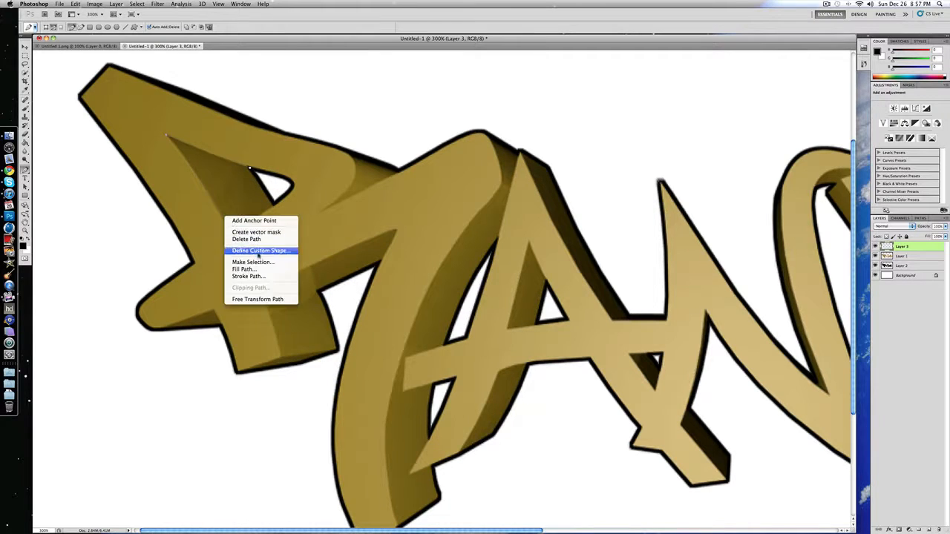
left_click(262, 277)
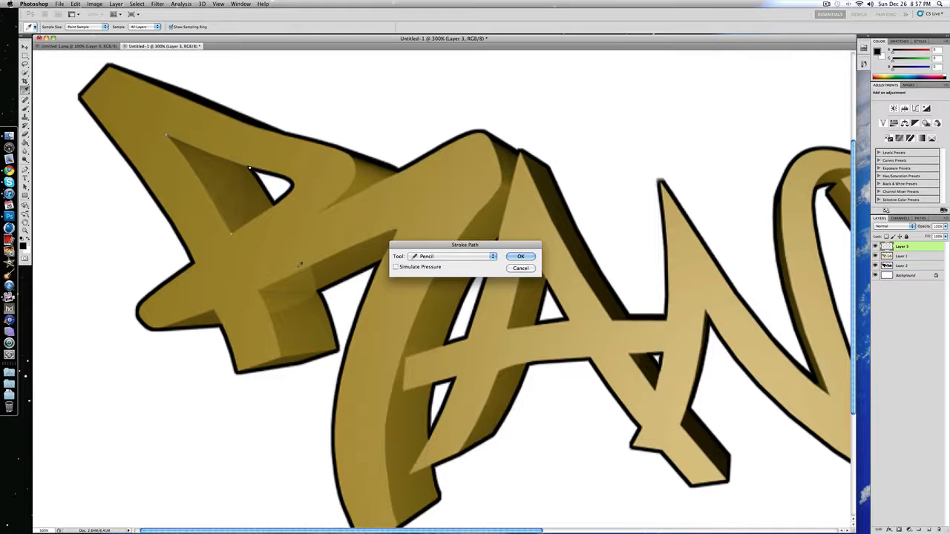
left_click(460, 260)
left_click(449, 261)
left_click(521, 257)
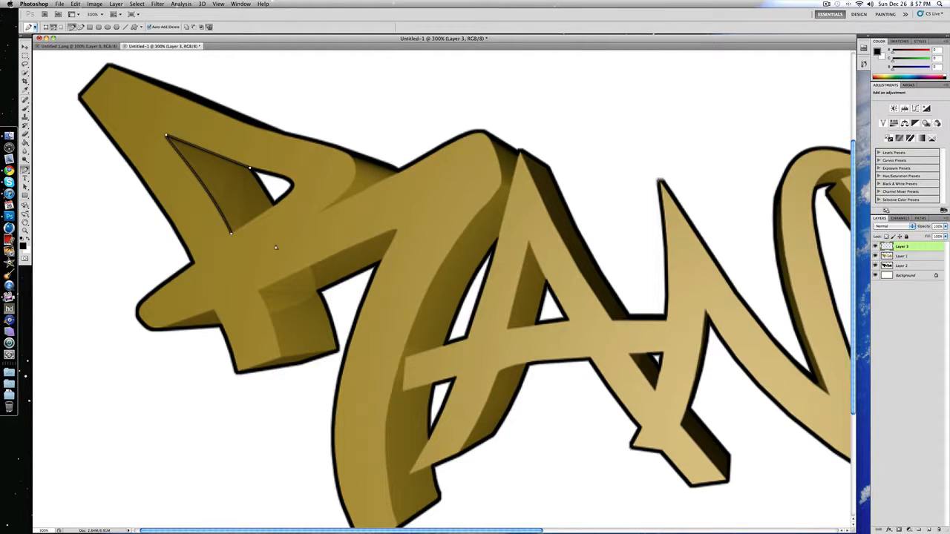
key("Return")
Stroke a path along the remaining lower edge of the R's opening in black and dismiss the path.
right_click(272, 206)
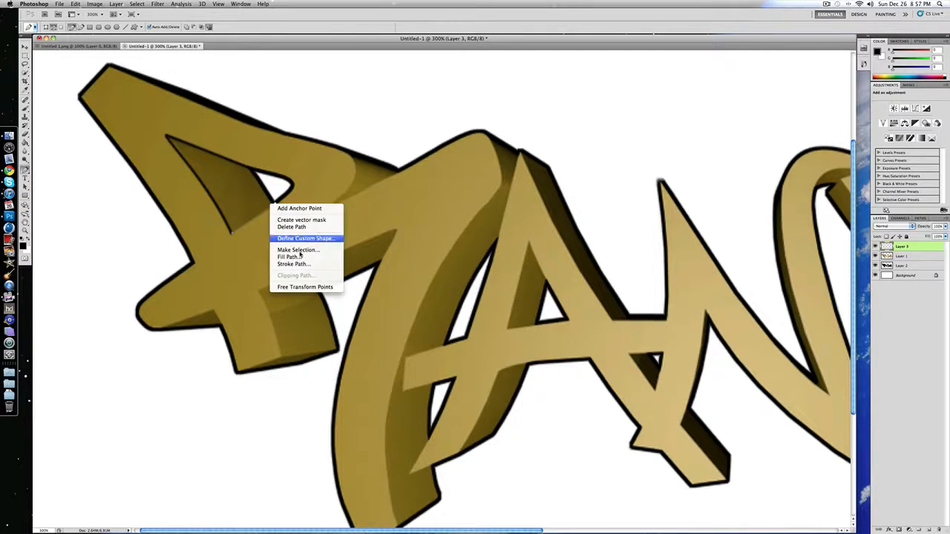
left_click(307, 264)
key("Return")
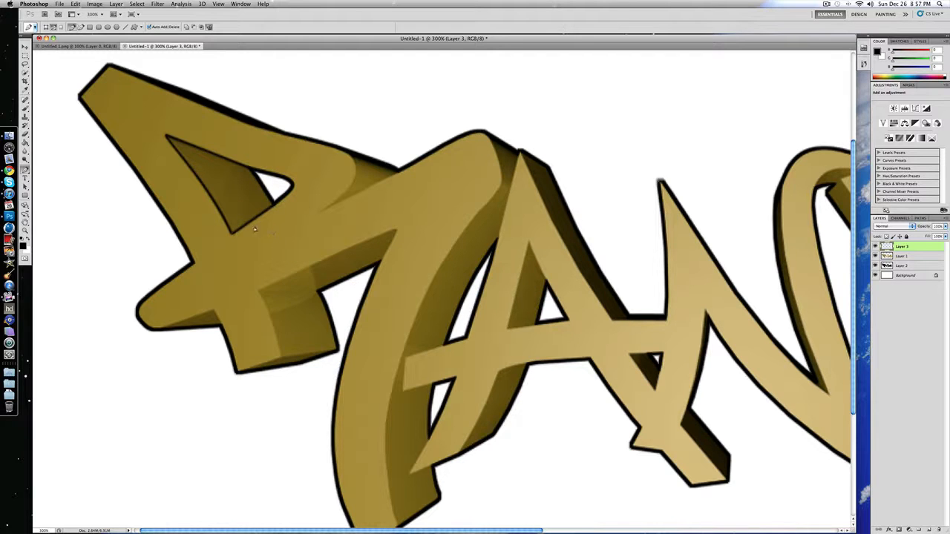
Quit the application.
key("super+minus")
key("super+minus")
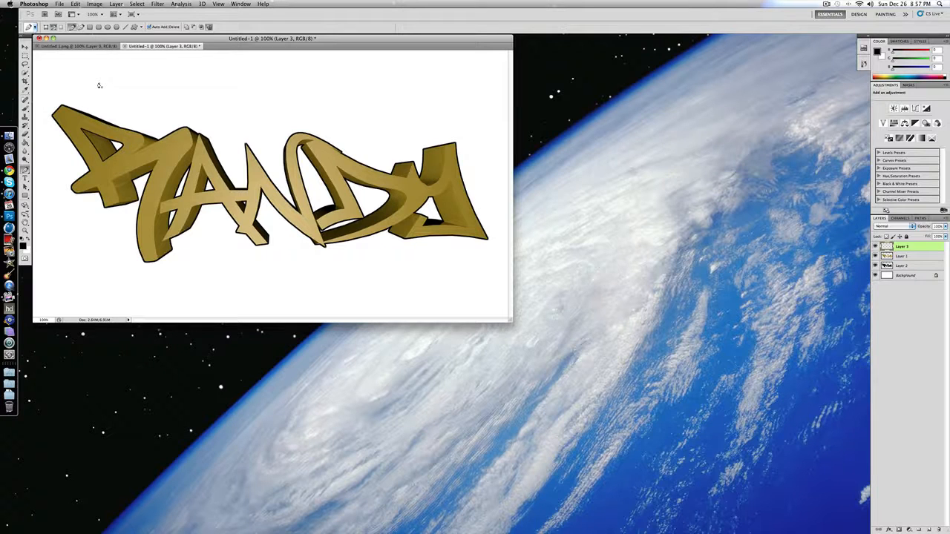
key("super+q")
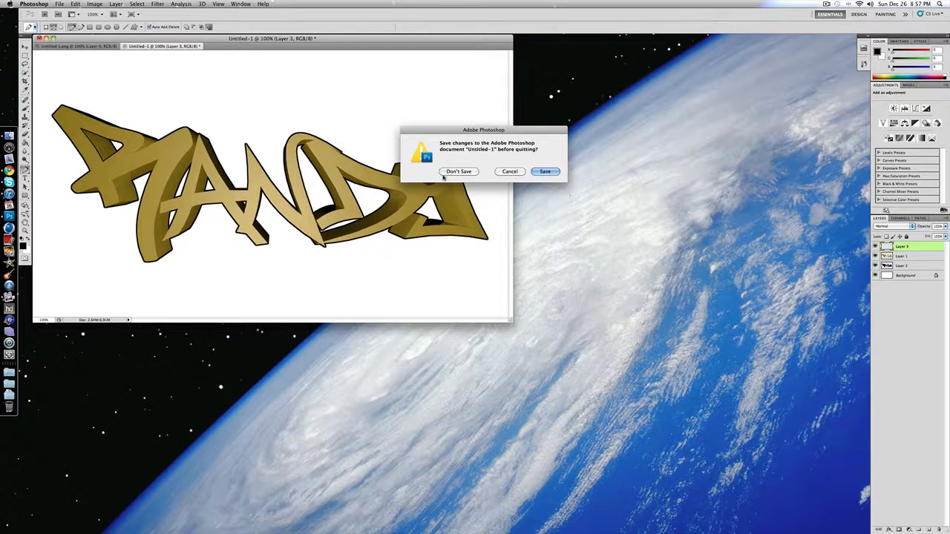